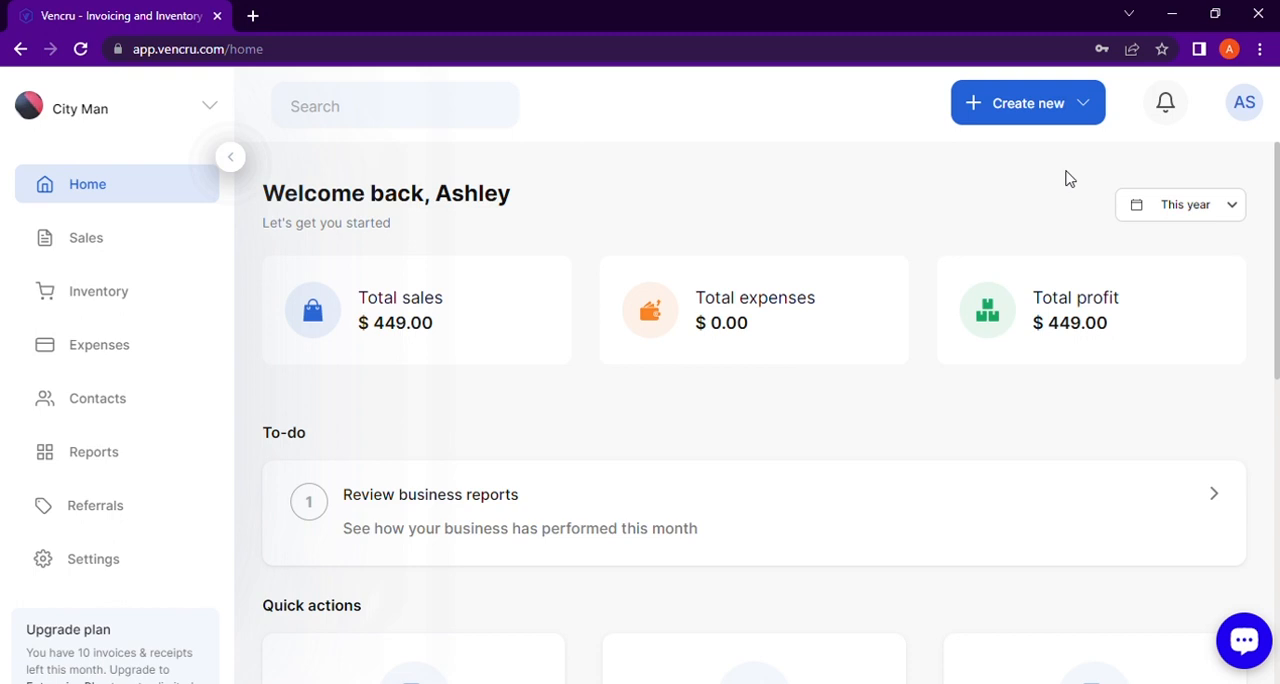
Step: Open the payment form for the unpaid 12 May invoice in the sales transactions
click(104, 237)
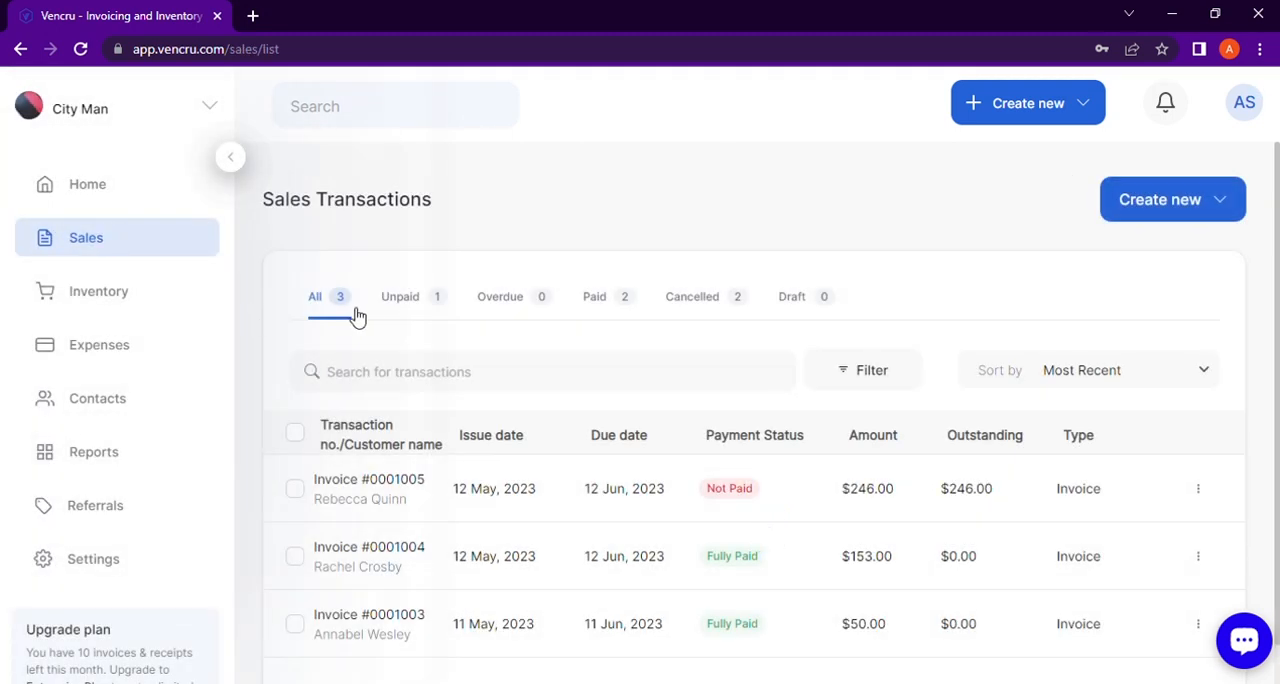
scroll(360, 316, down, 1)
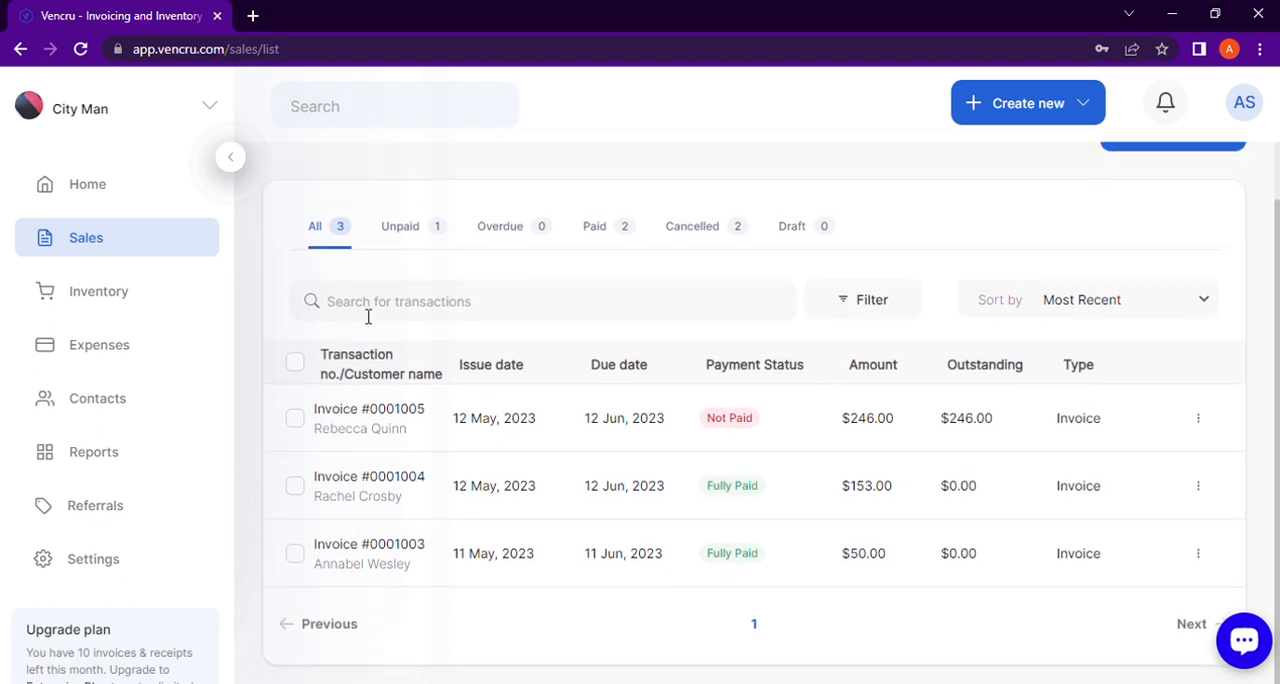
scroll(368, 316, up, 1)
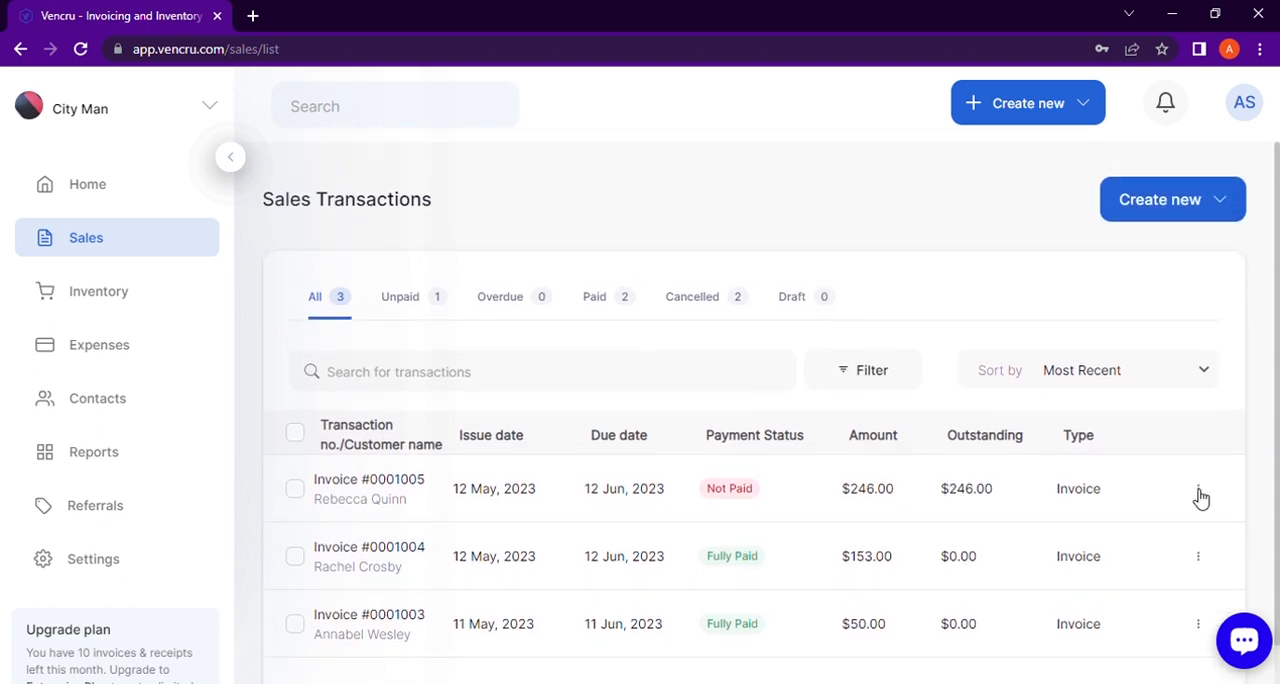
scroll(1201, 497, down, 2)
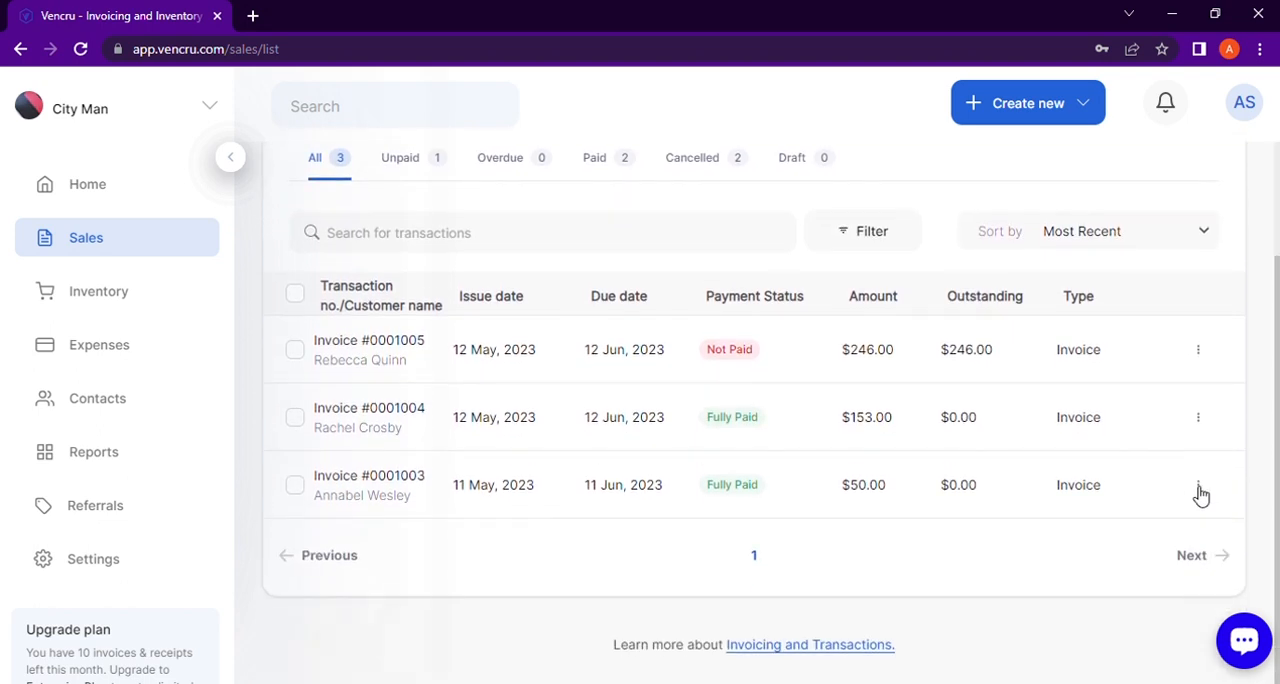
click(1204, 353)
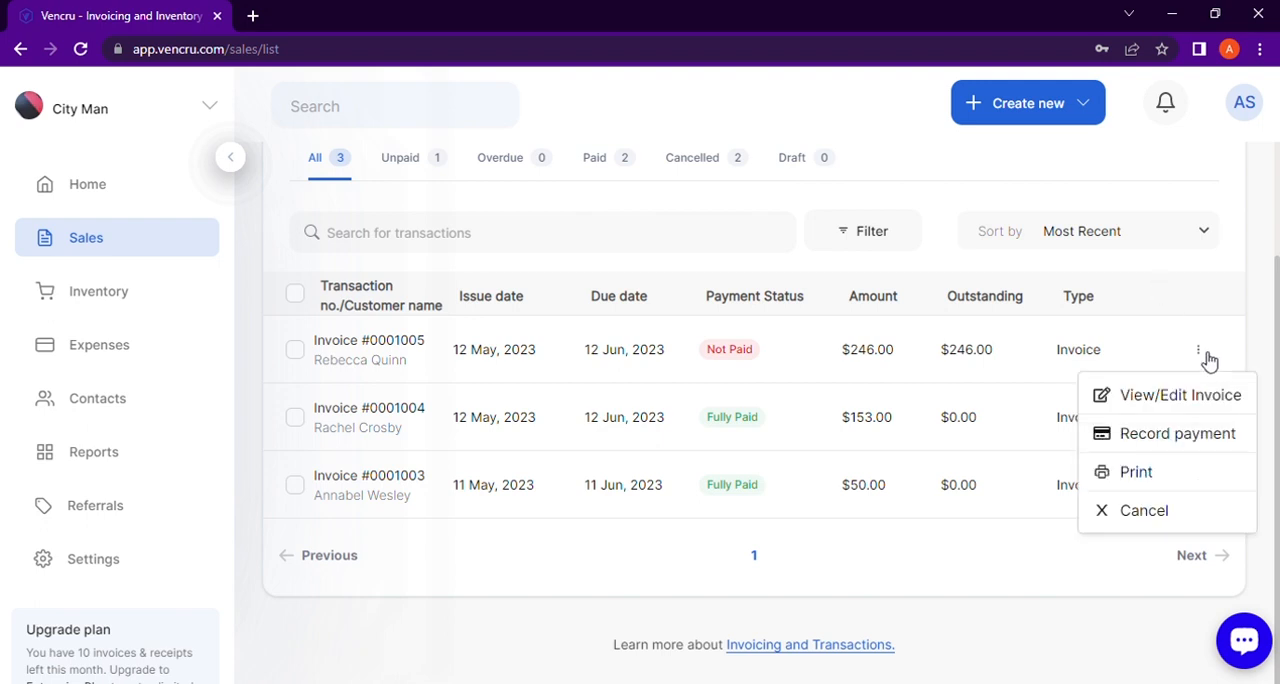
click(1182, 433)
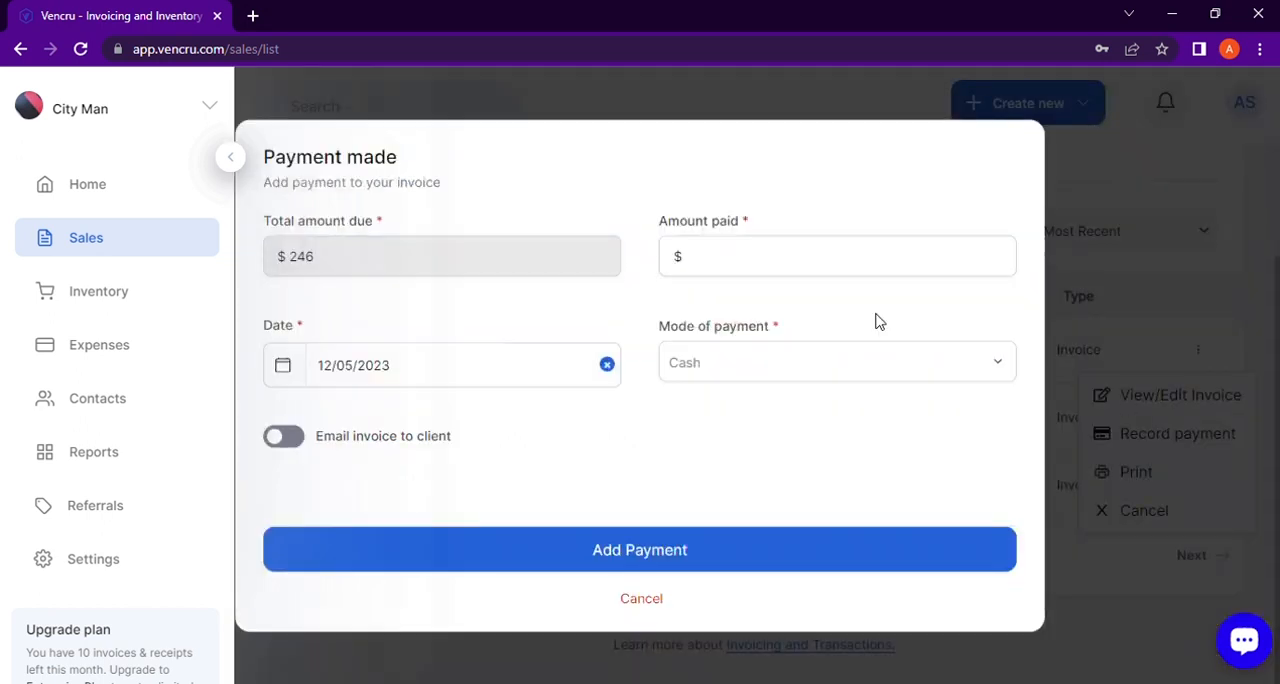
Step: Record a $246 cash payment on the invoice, with emailing the invoice to the client enabled
click(739, 268)
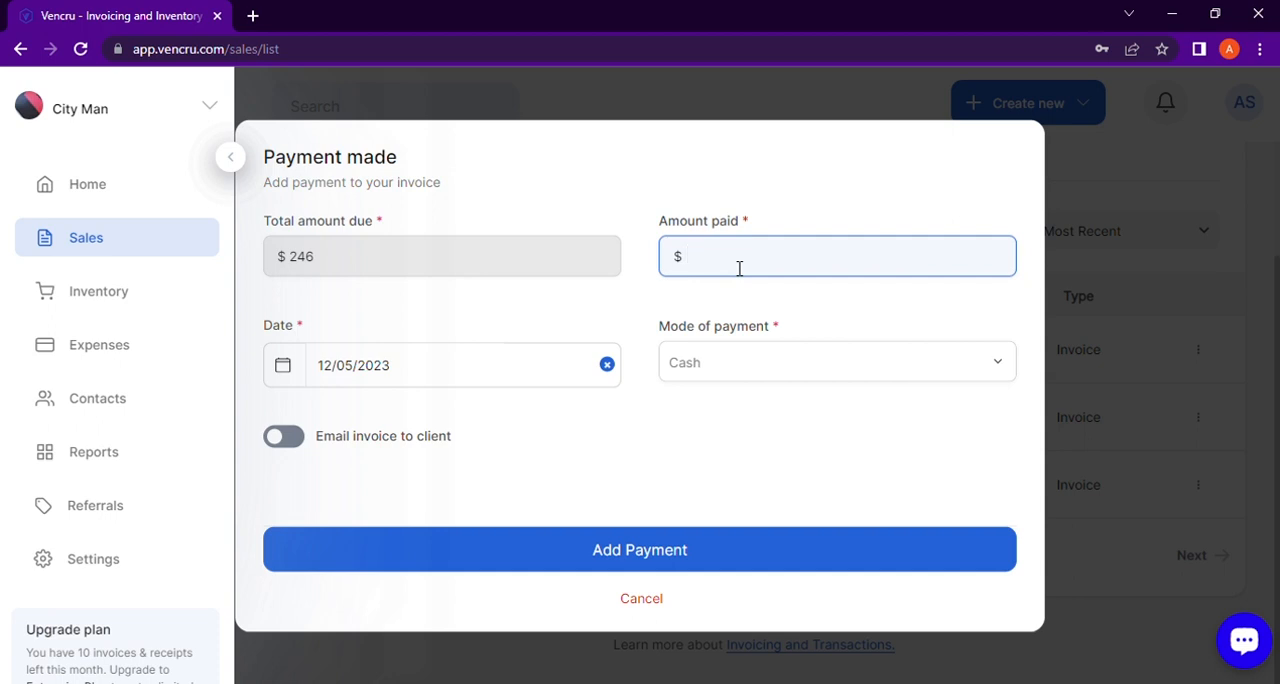
text(246)
click(1003, 369)
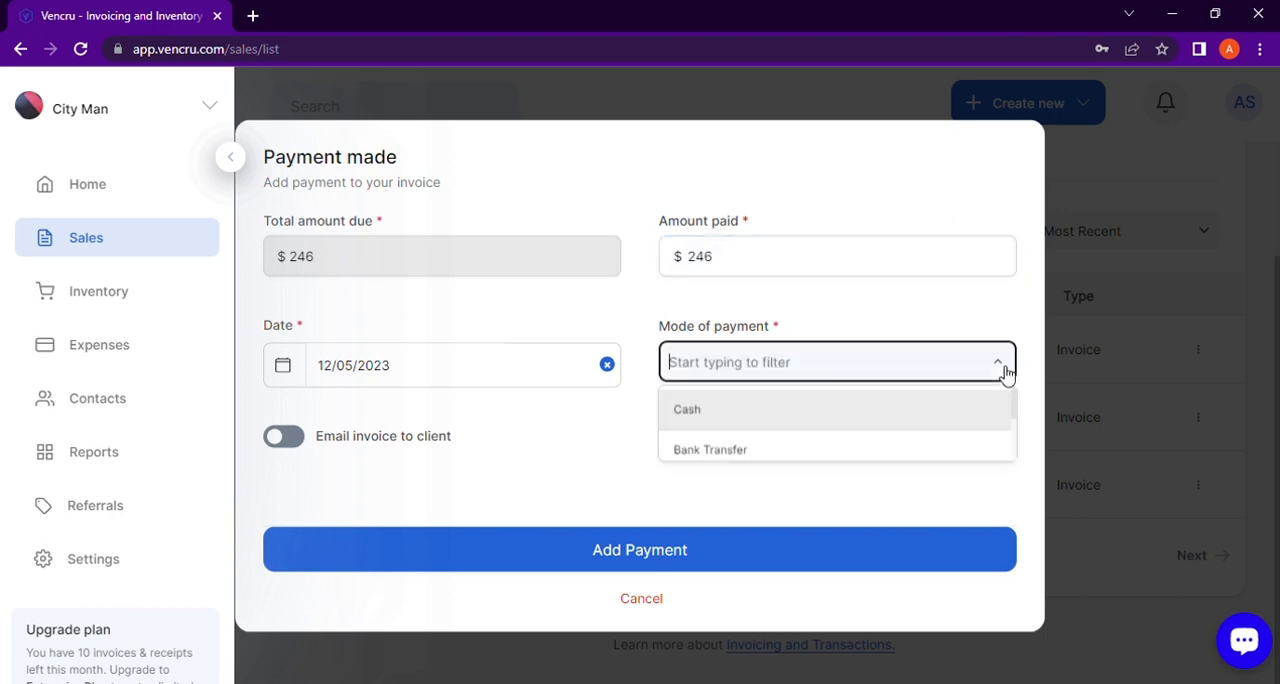
click(284, 437)
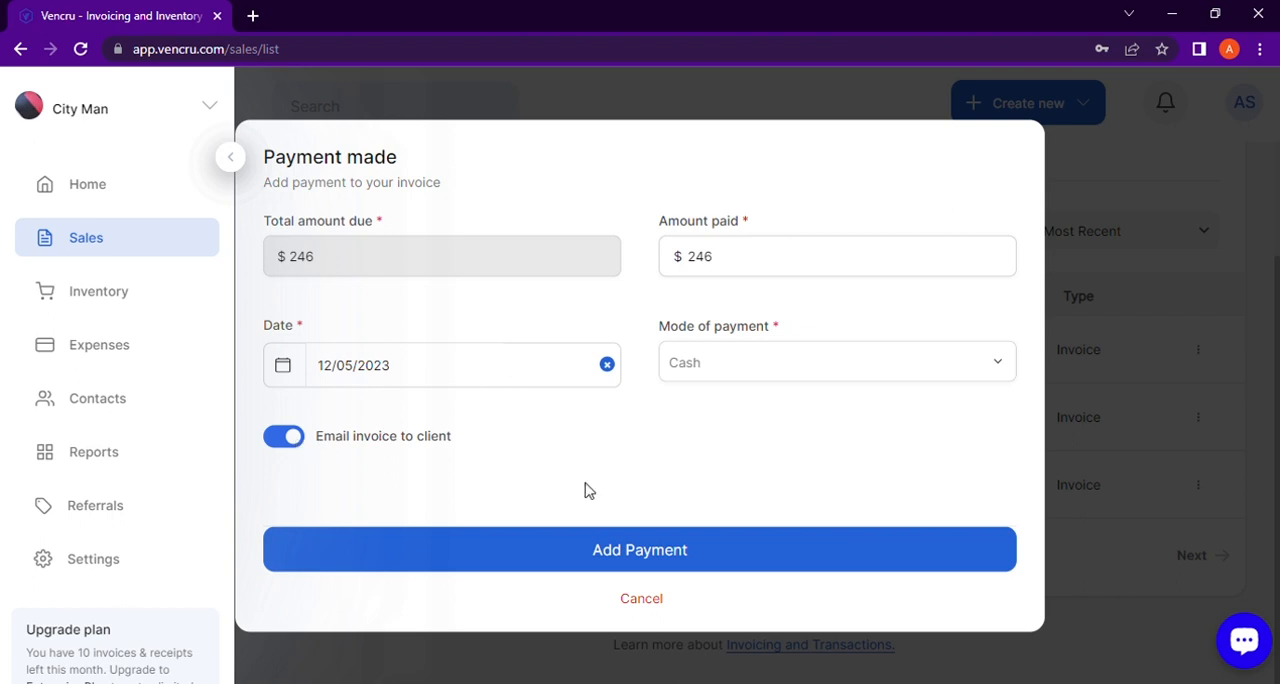
click(600, 552)
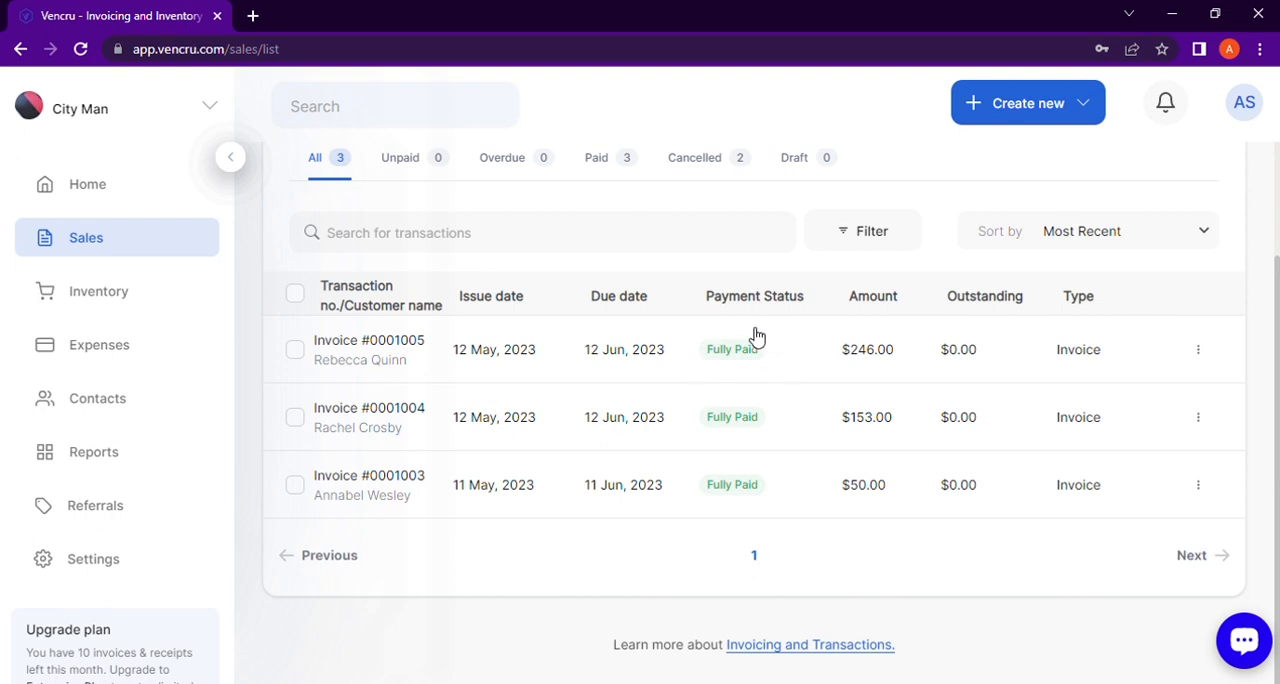
scroll(720, 440, up, 3)
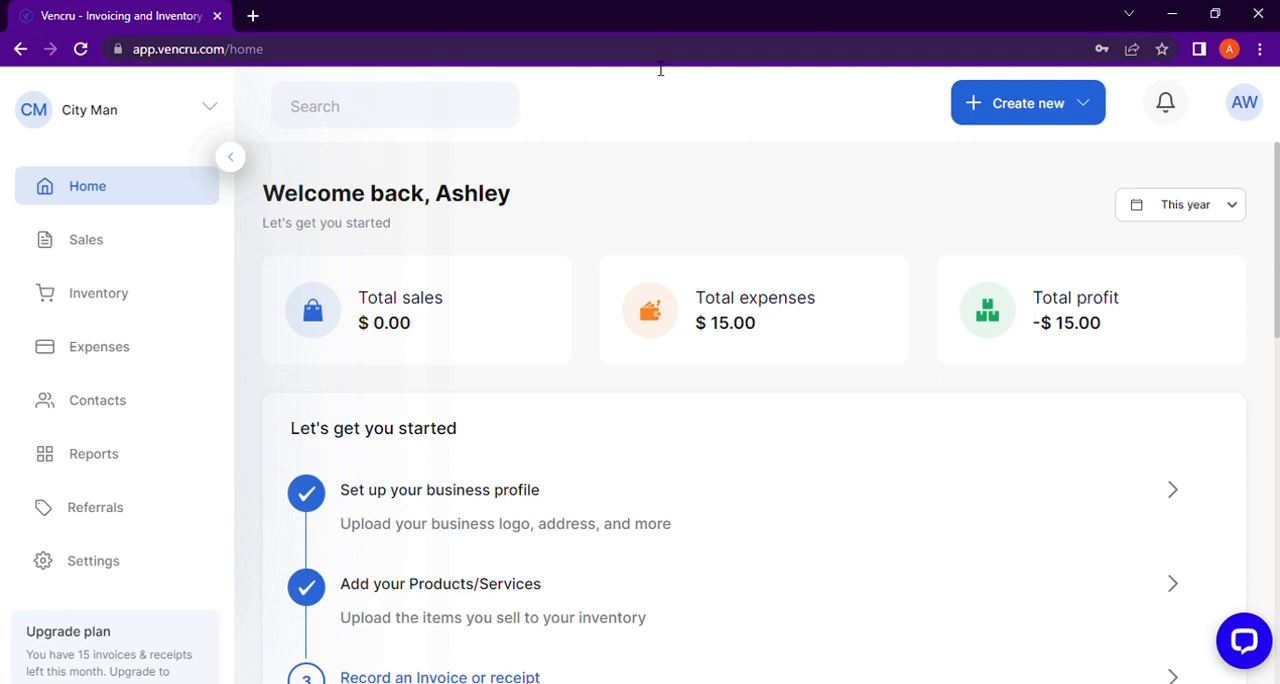
Step: Create a new sales receipt and bill it to the existing client
click(108, 242)
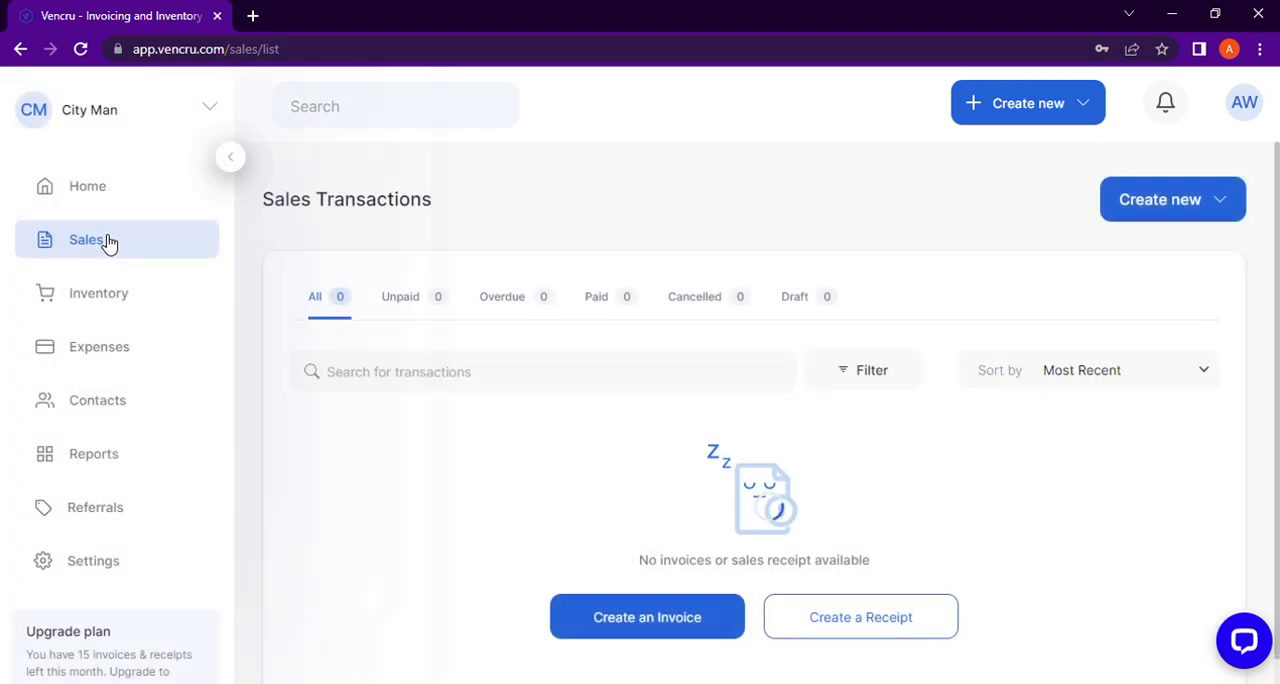
click(1199, 204)
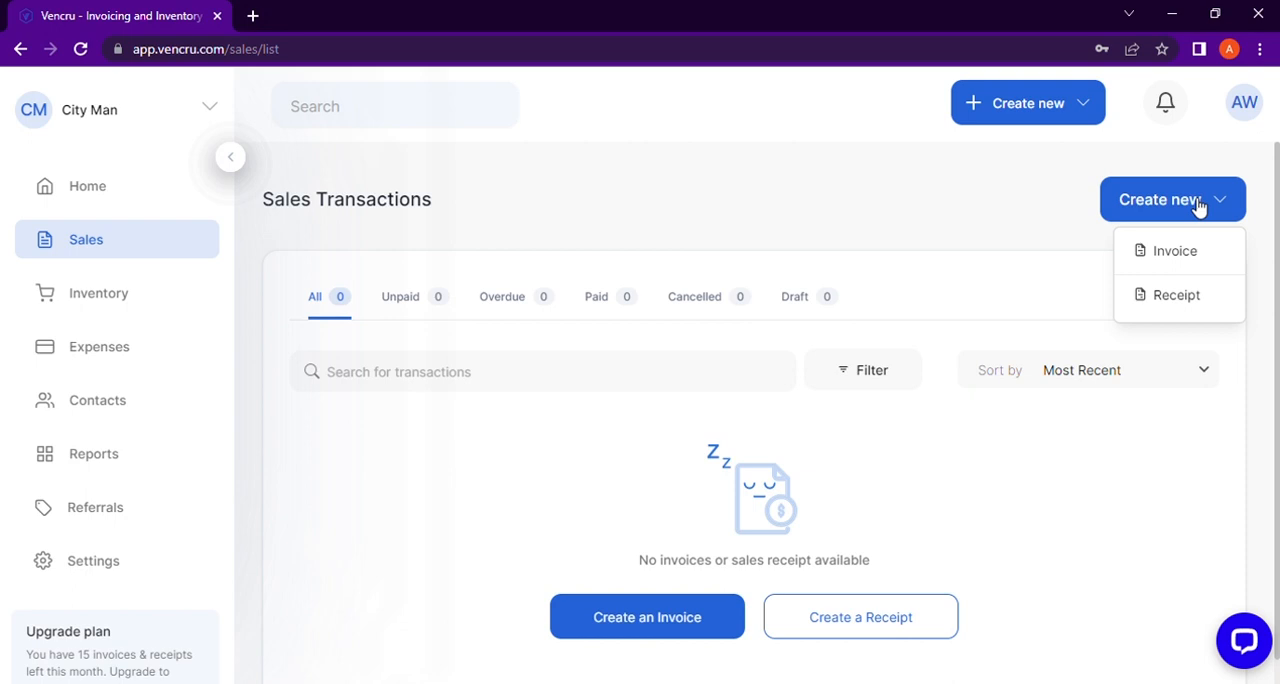
click(1187, 293)
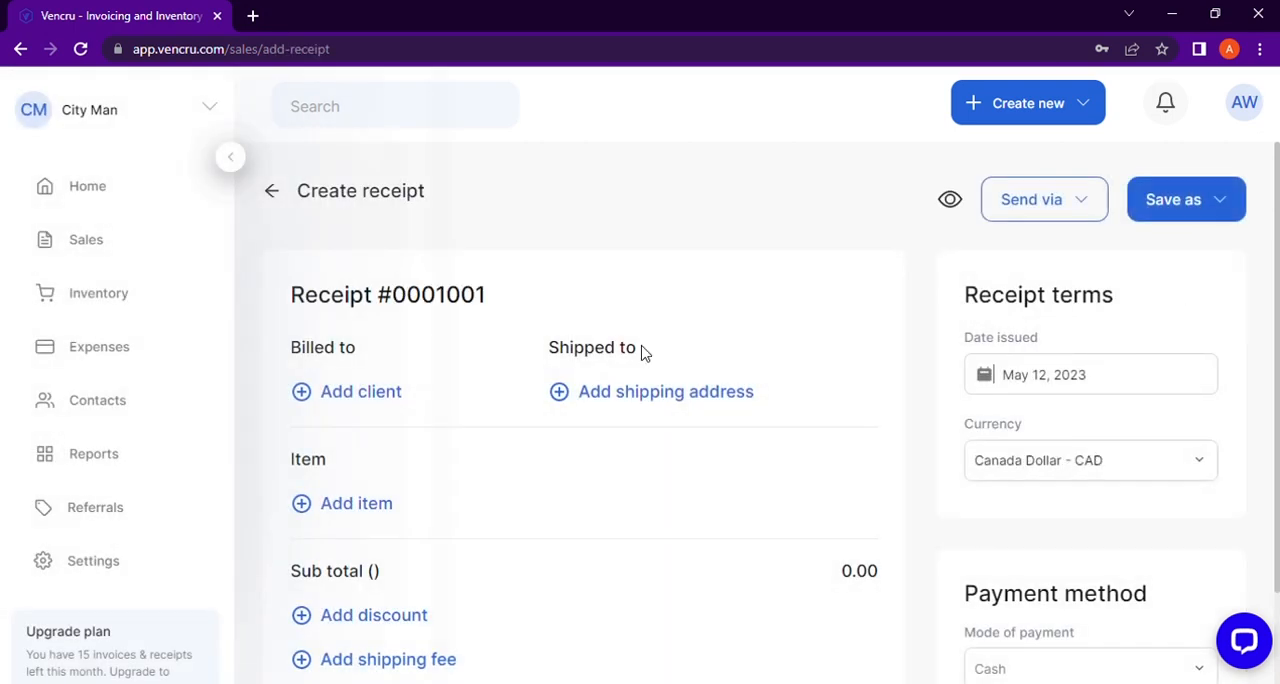
click(341, 391)
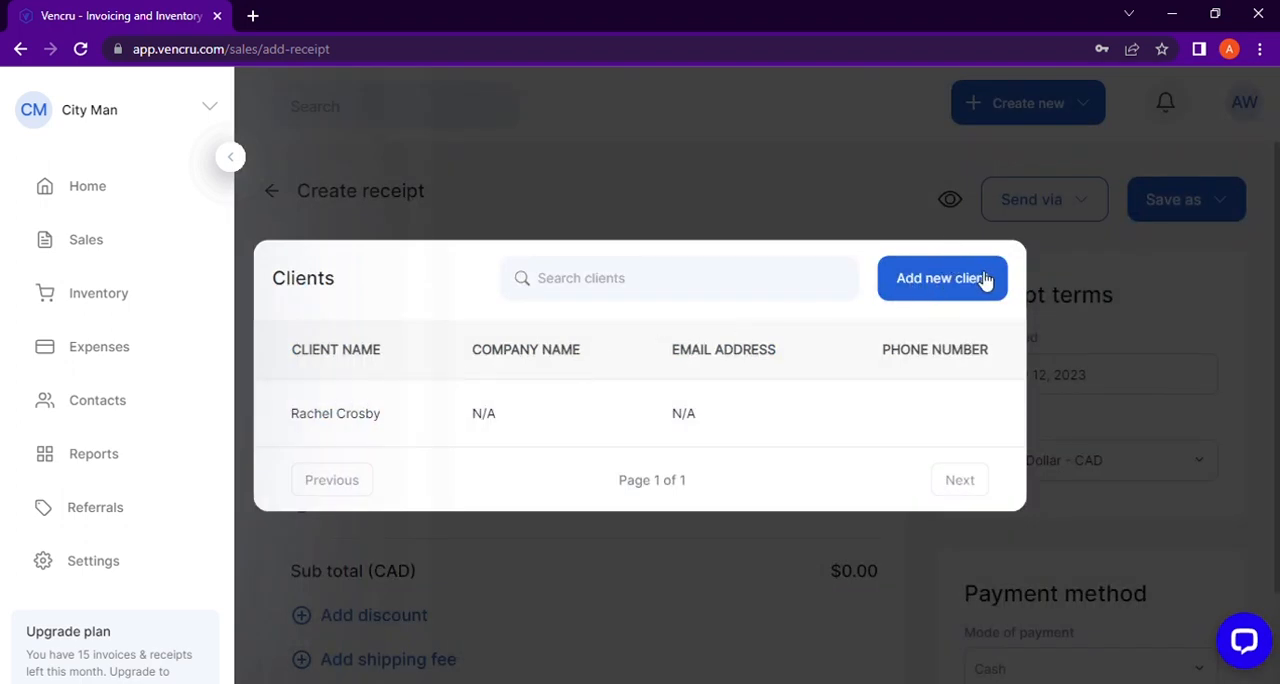
click(757, 414)
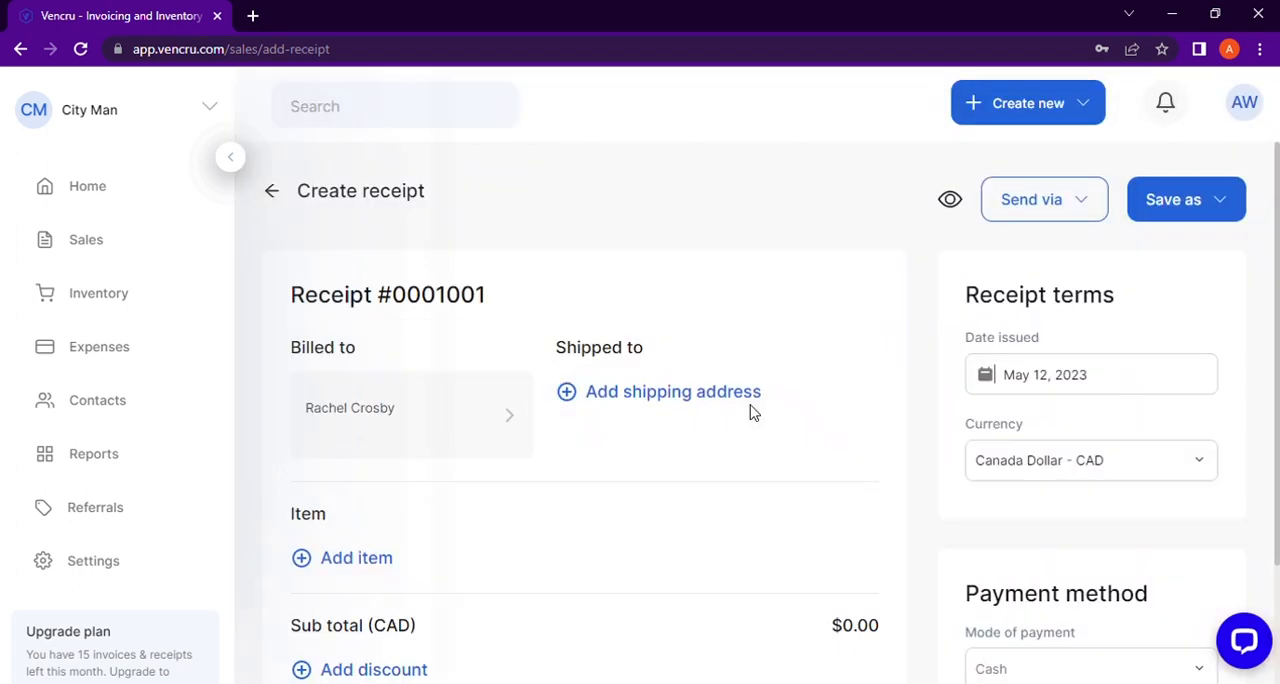
Step: Add the Purse item to the receipt with a quantity of 10 and VAT 5% tax
scroll(683, 392, down, 1)
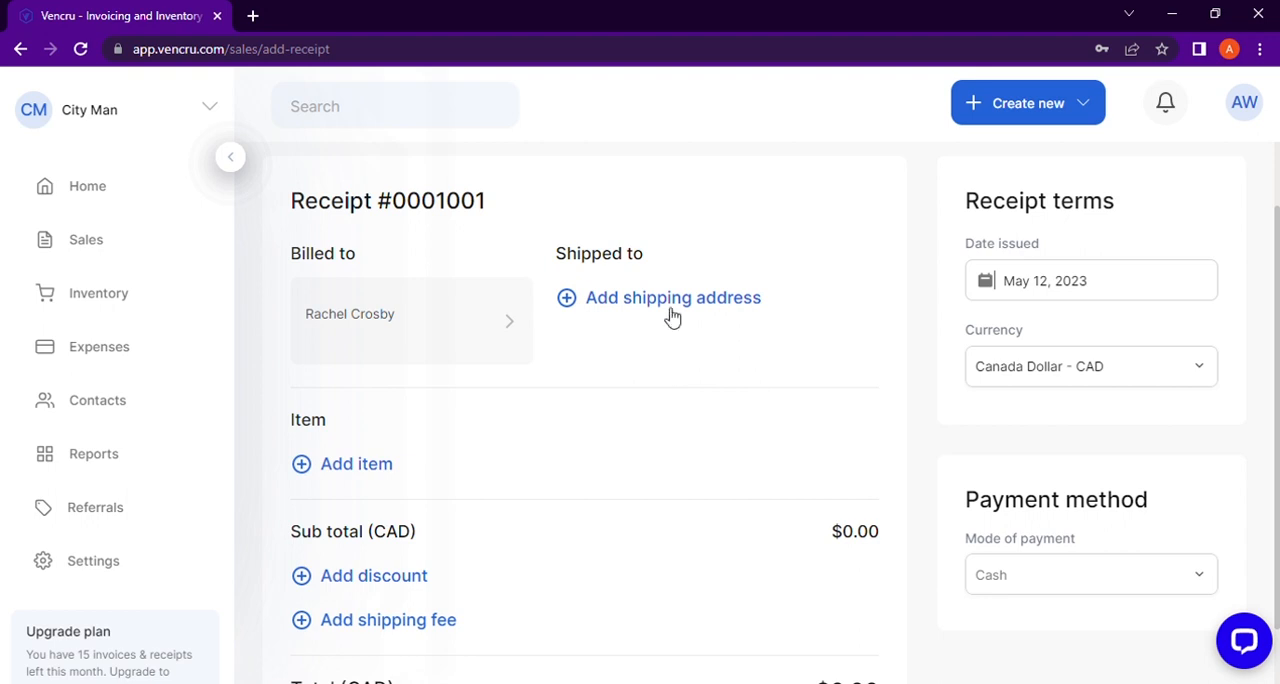
scroll(650, 330, down, 2)
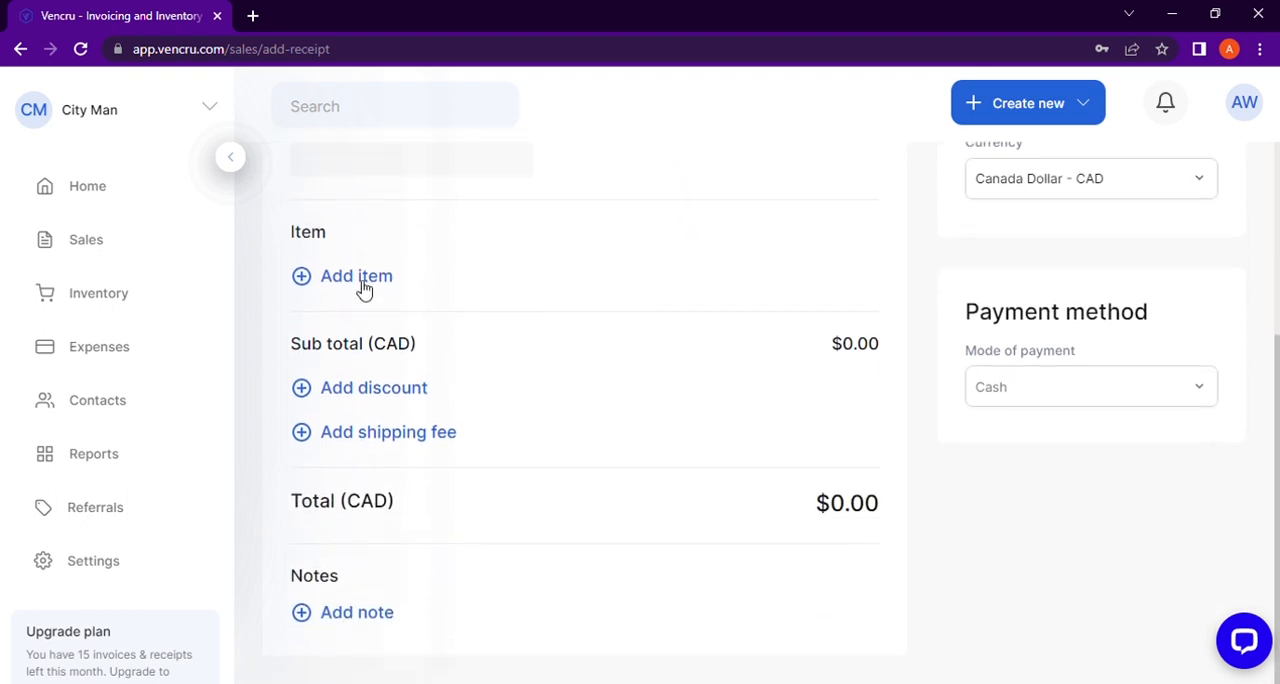
click(362, 281)
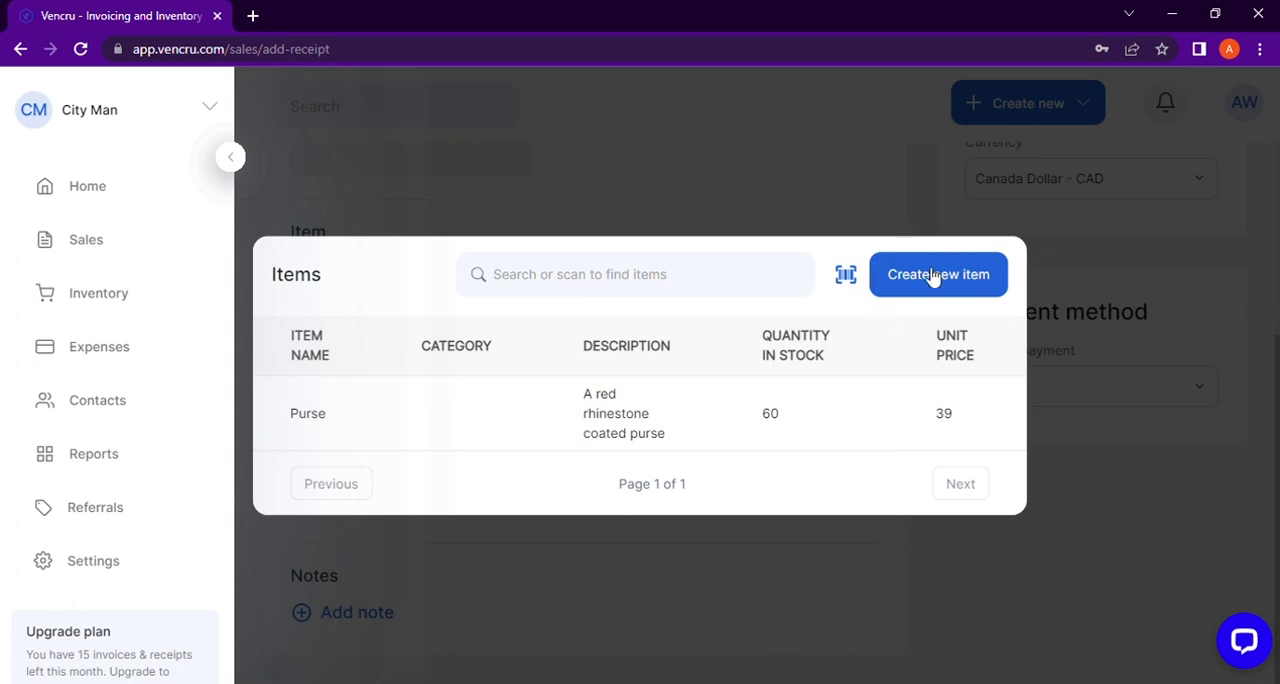
click(722, 437)
scroll(654, 518, down, 2)
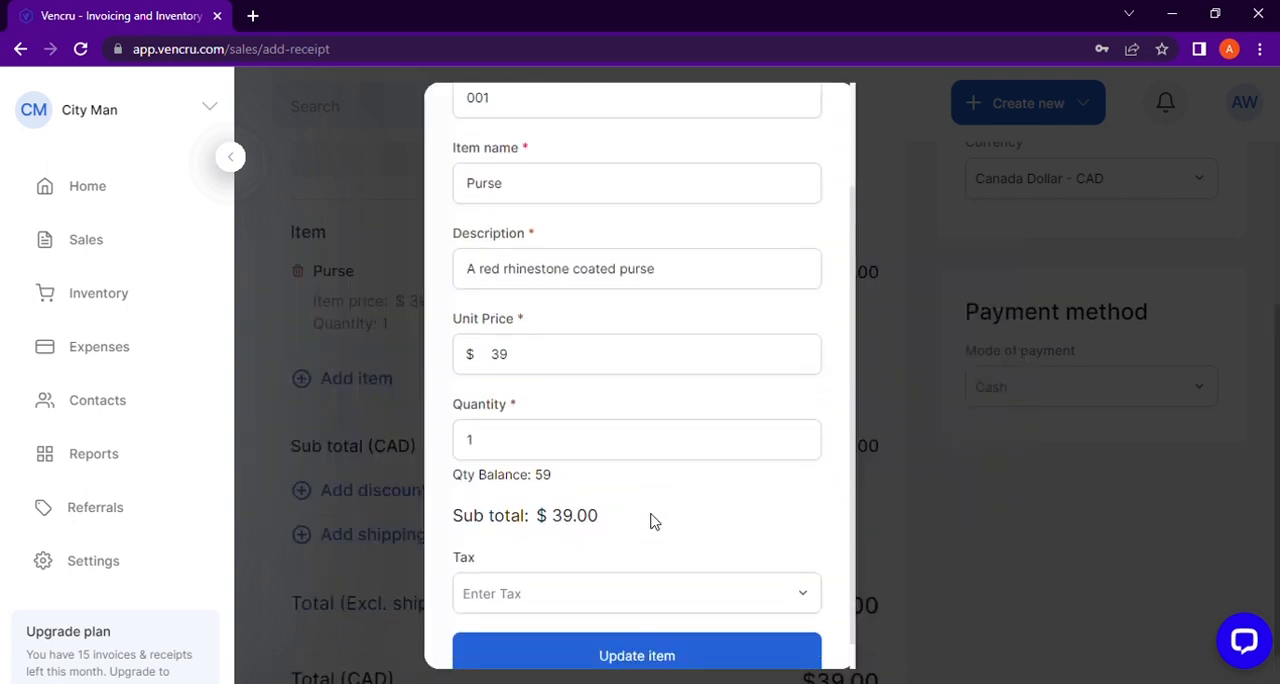
click(517, 426)
text(0)
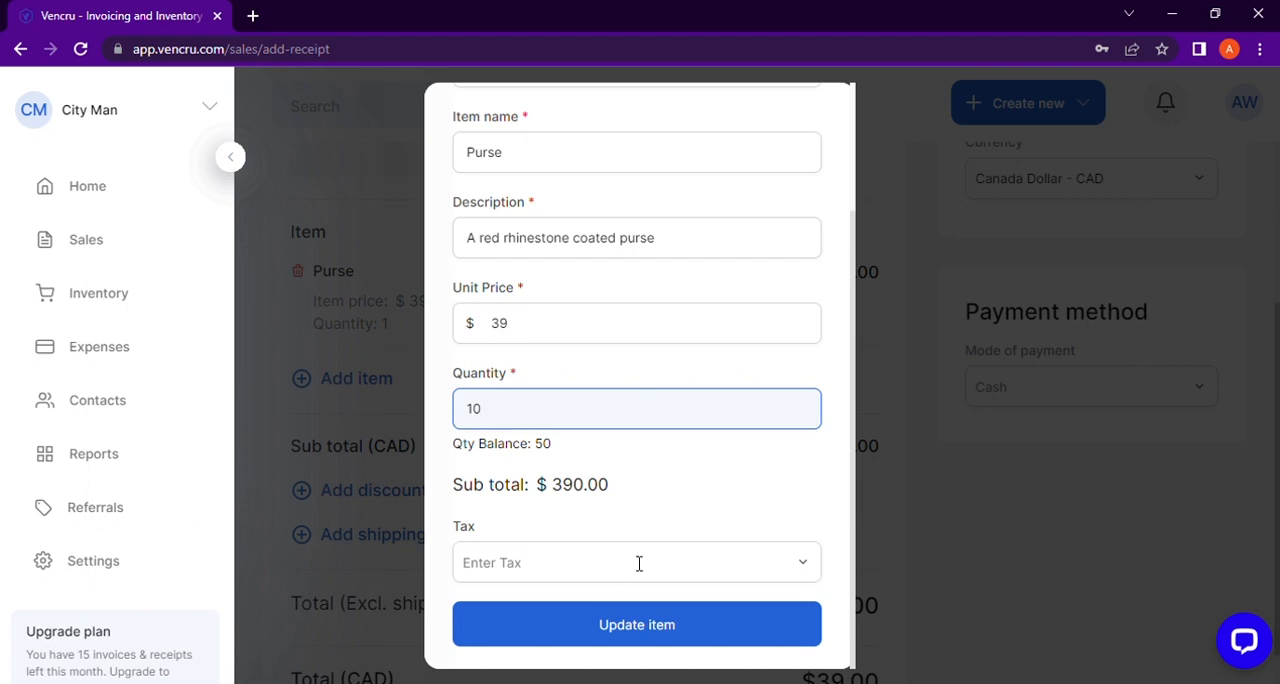
click(812, 567)
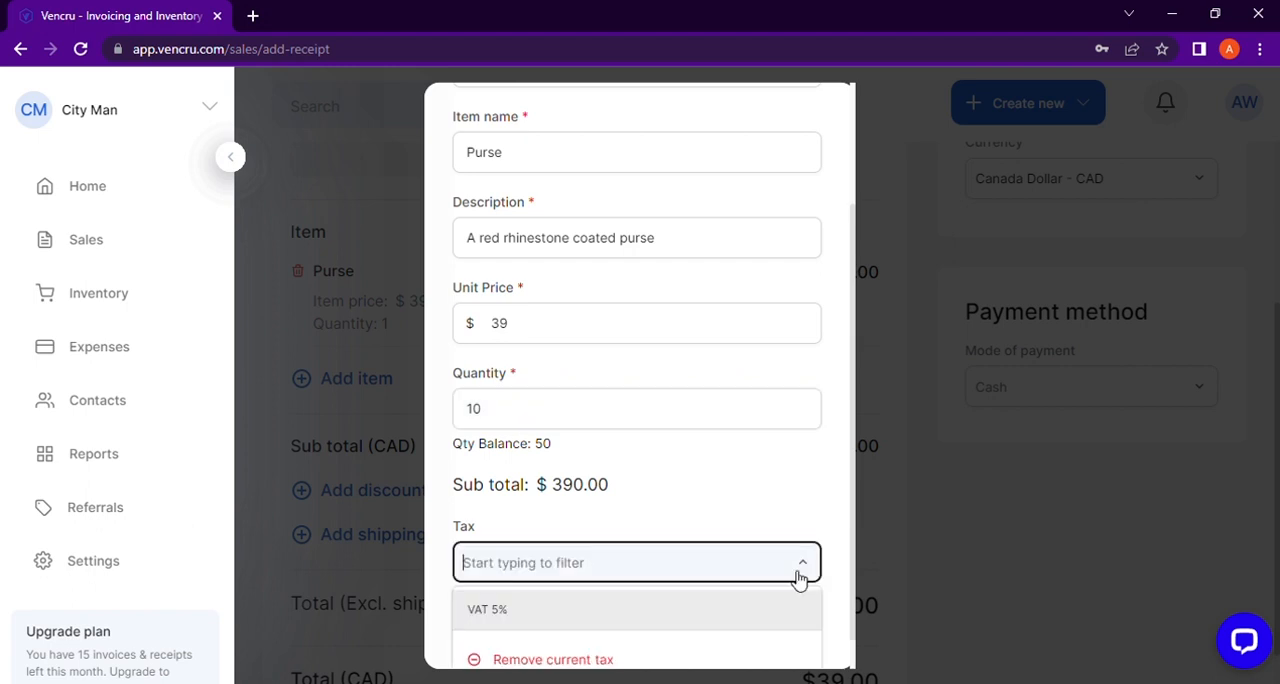
click(757, 607)
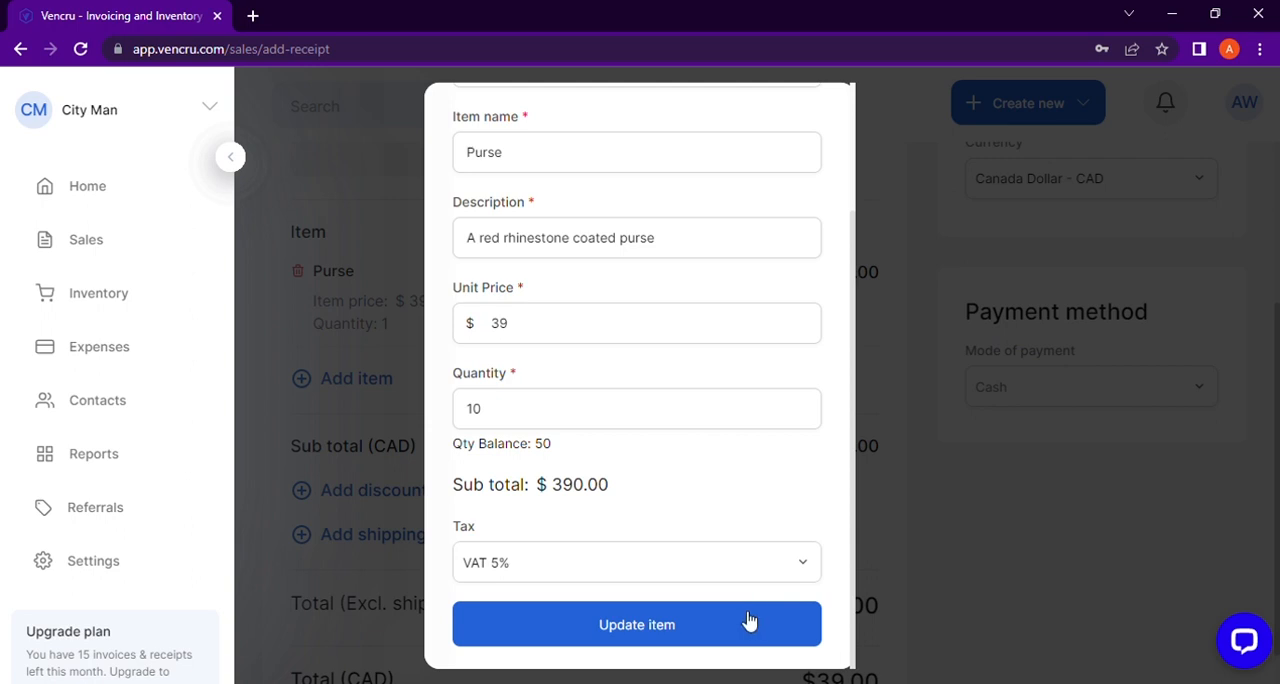
click(744, 625)
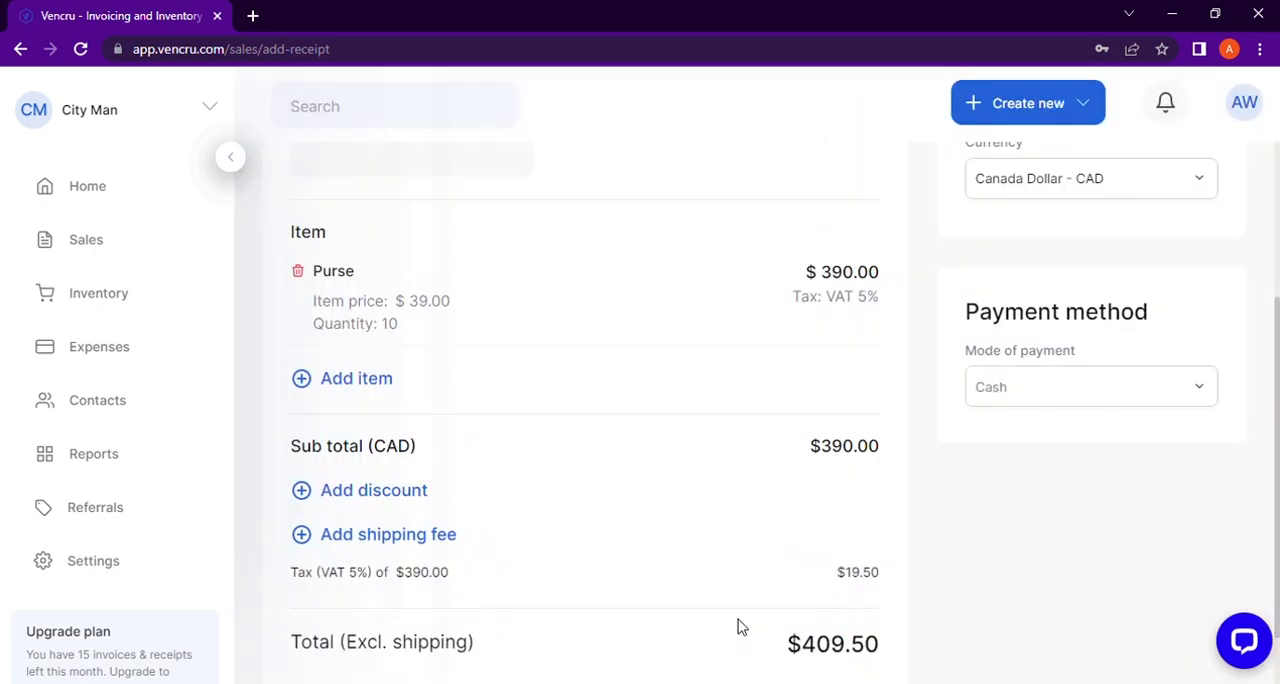
Step: Apply a 7% percentage discount to the receipt's subtotal
click(390, 500)
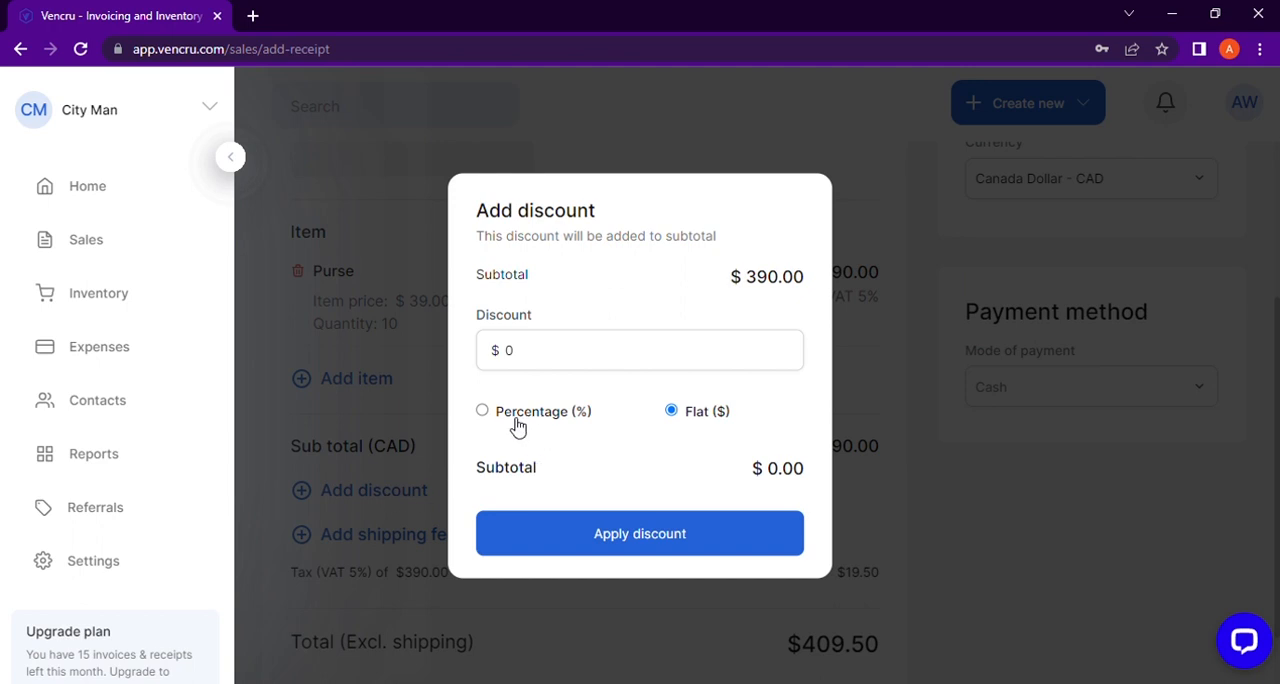
click(483, 412)
click(533, 367)
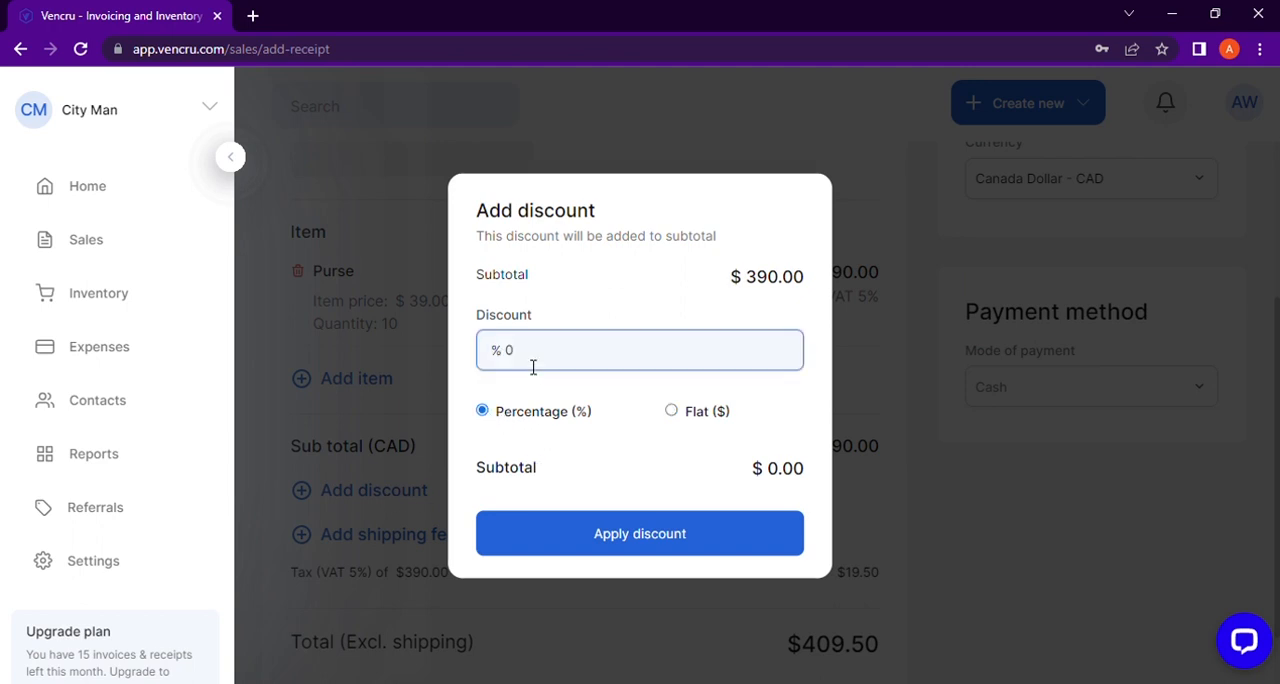
key(BackSpace)
text(7)
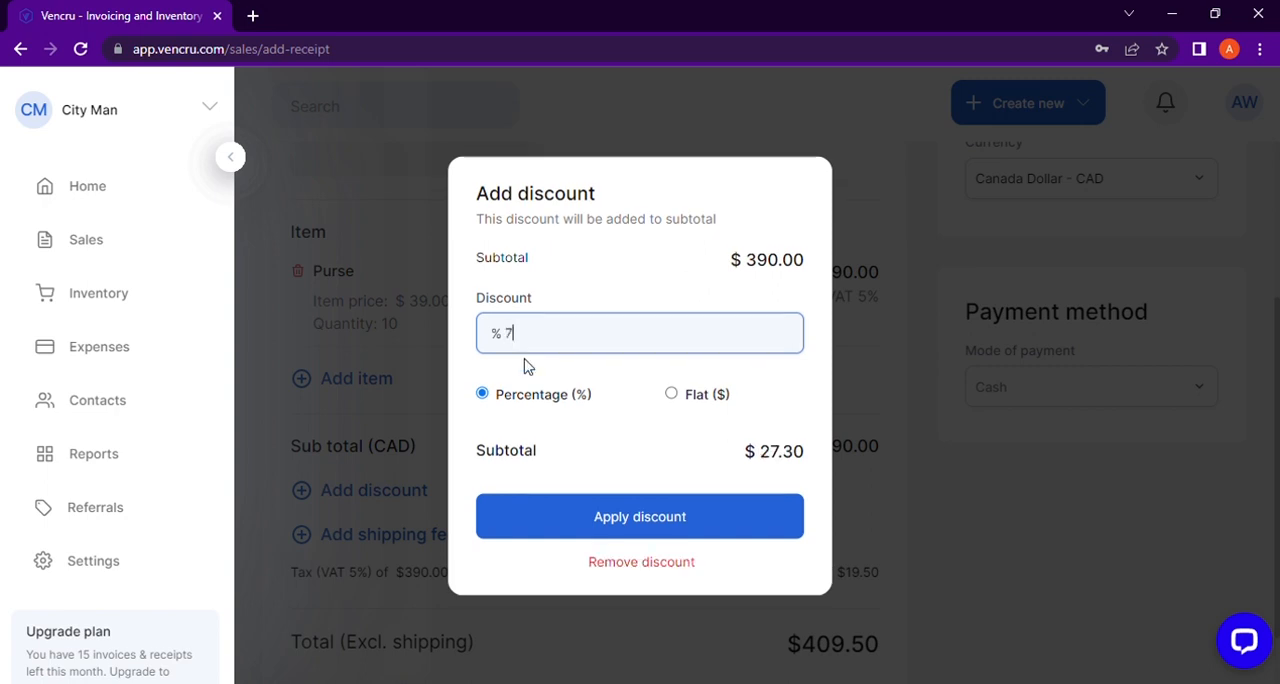
click(627, 518)
scroll(623, 523, down, 2)
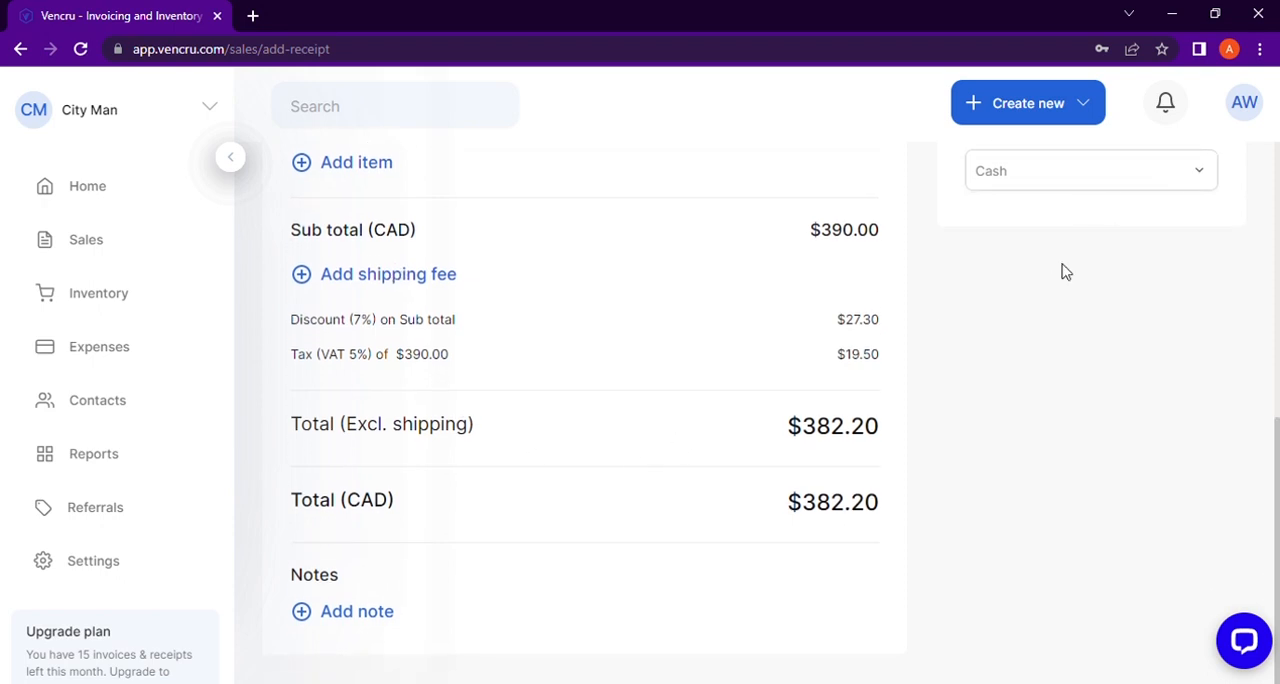
Step: Look through the receipt's payment mode options and the calendar for its issue date
scroll(1008, 316, up, 3)
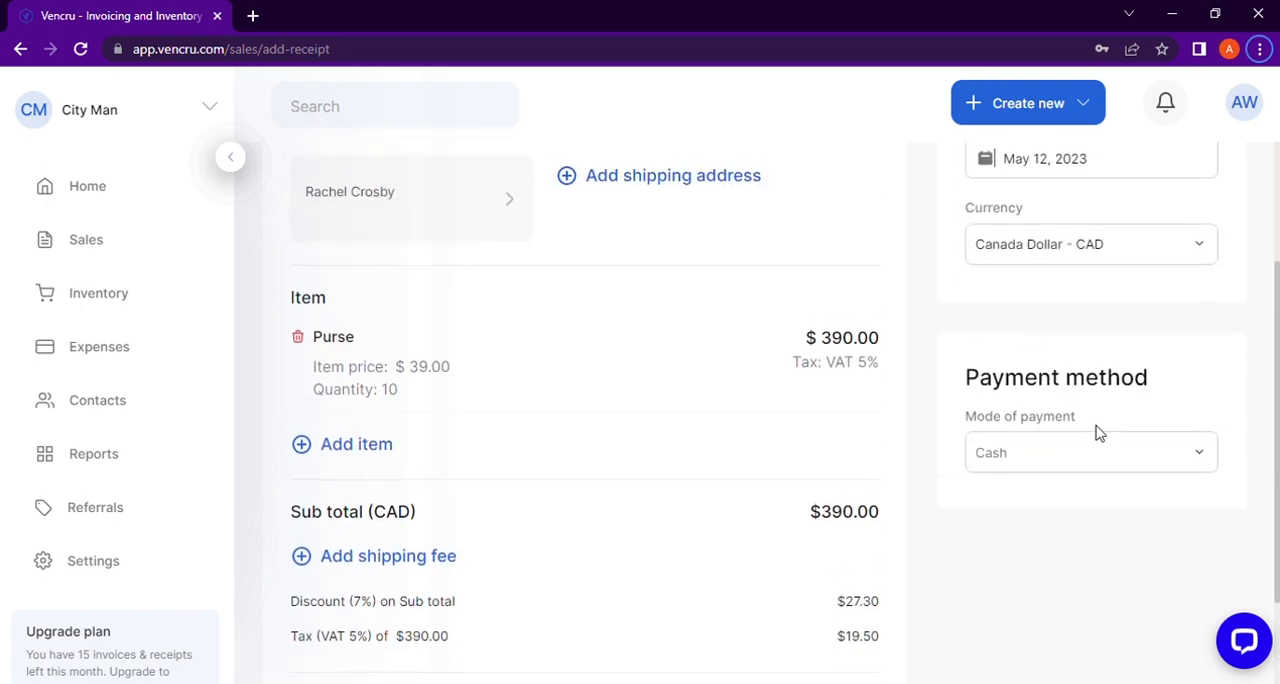
click(1152, 463)
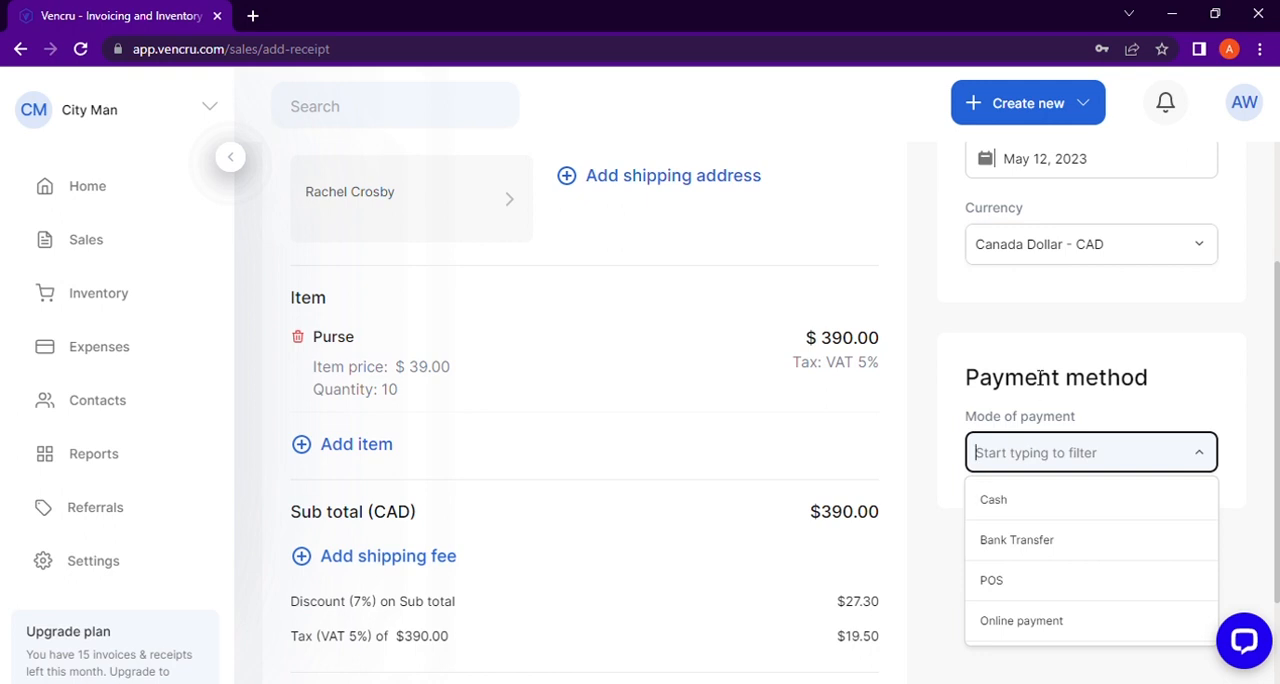
scroll(1040, 420, up, 3)
click(1072, 384)
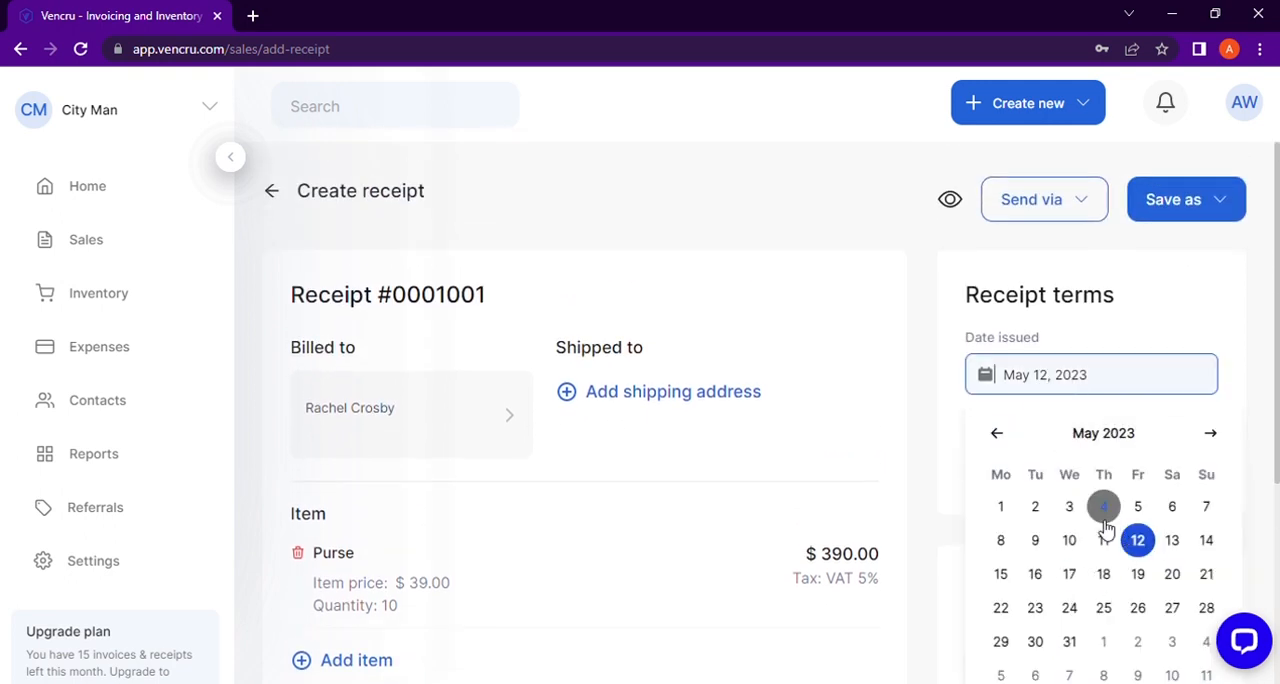
Step: Preview the receipt, check its item details and totals, and close the preview
click(930, 414)
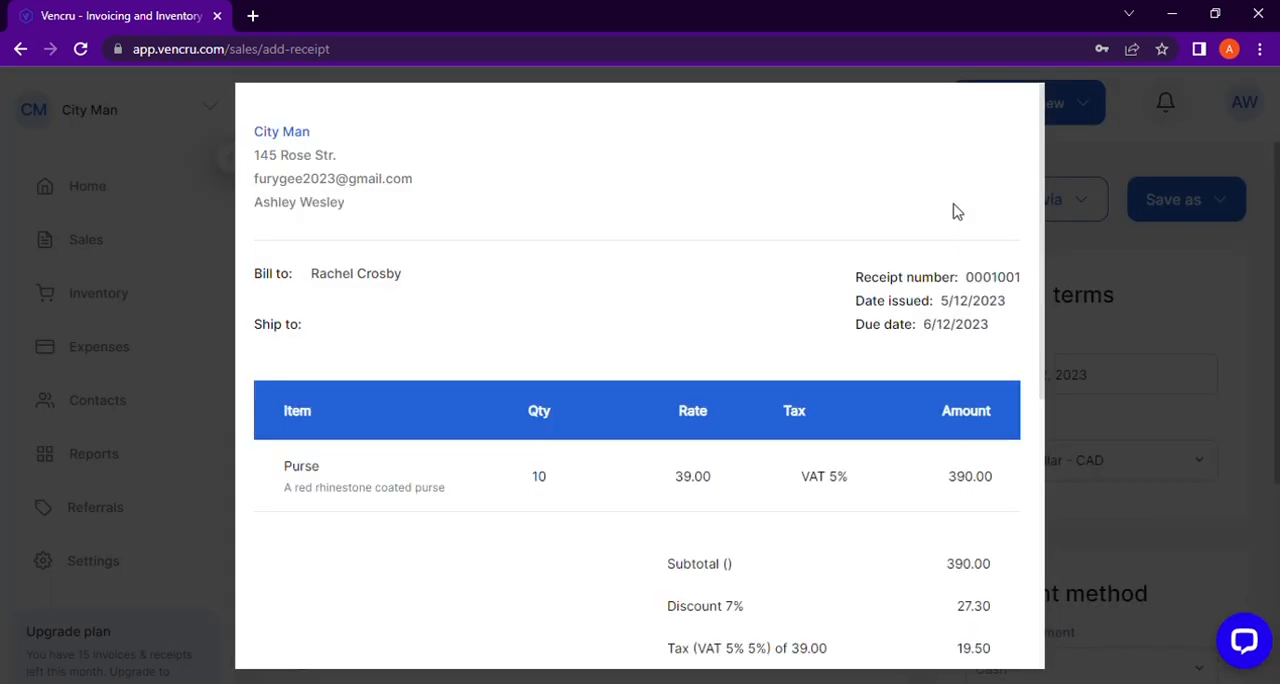
scroll(725, 252, down, 1)
scroll(725, 252, down, 5)
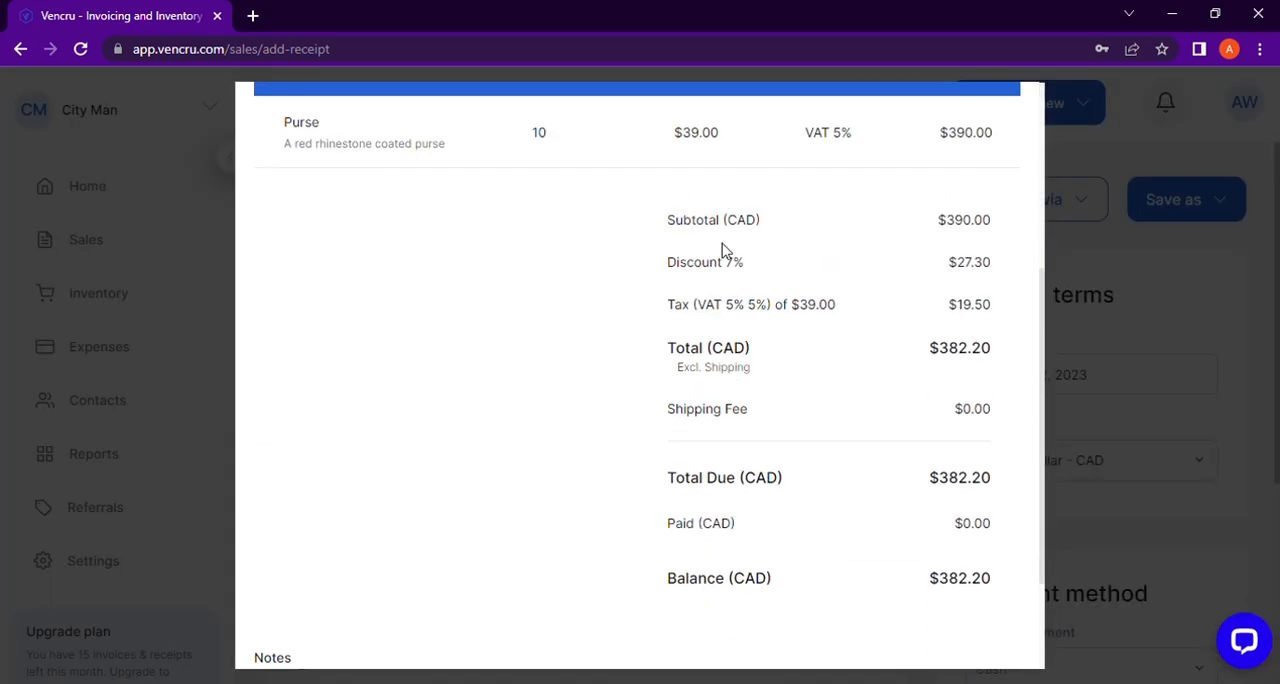
scroll(725, 252, up, 6)
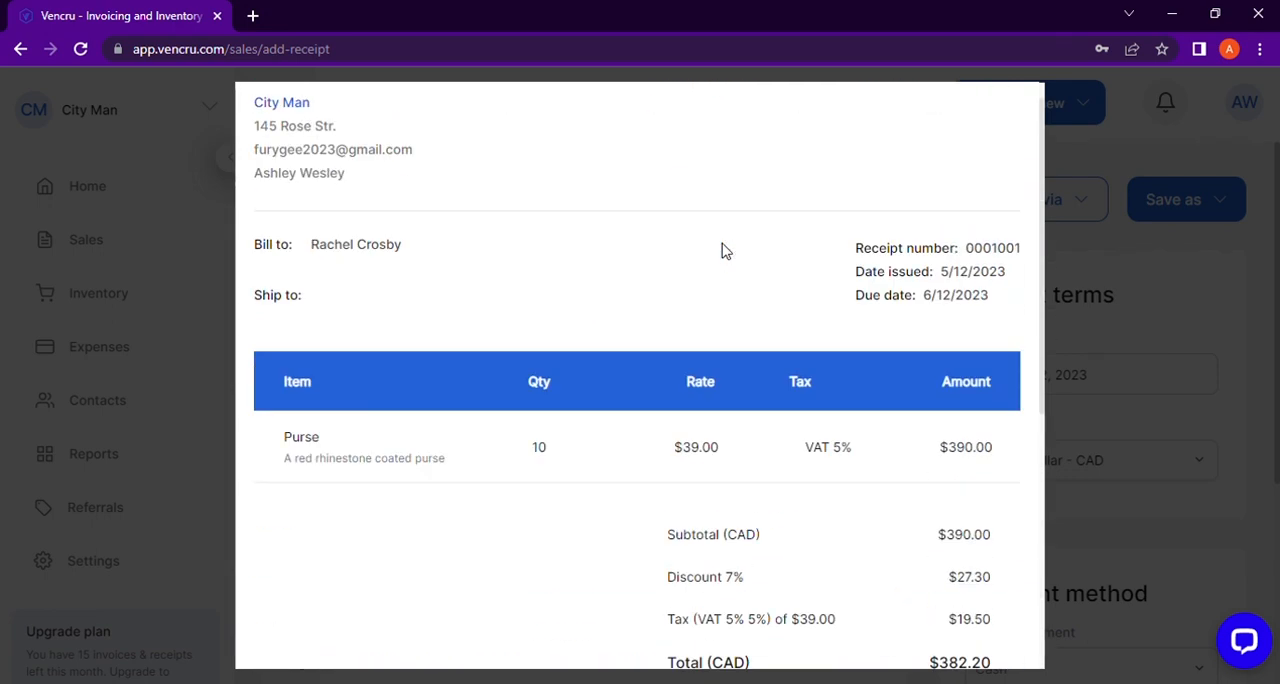
click(1090, 240)
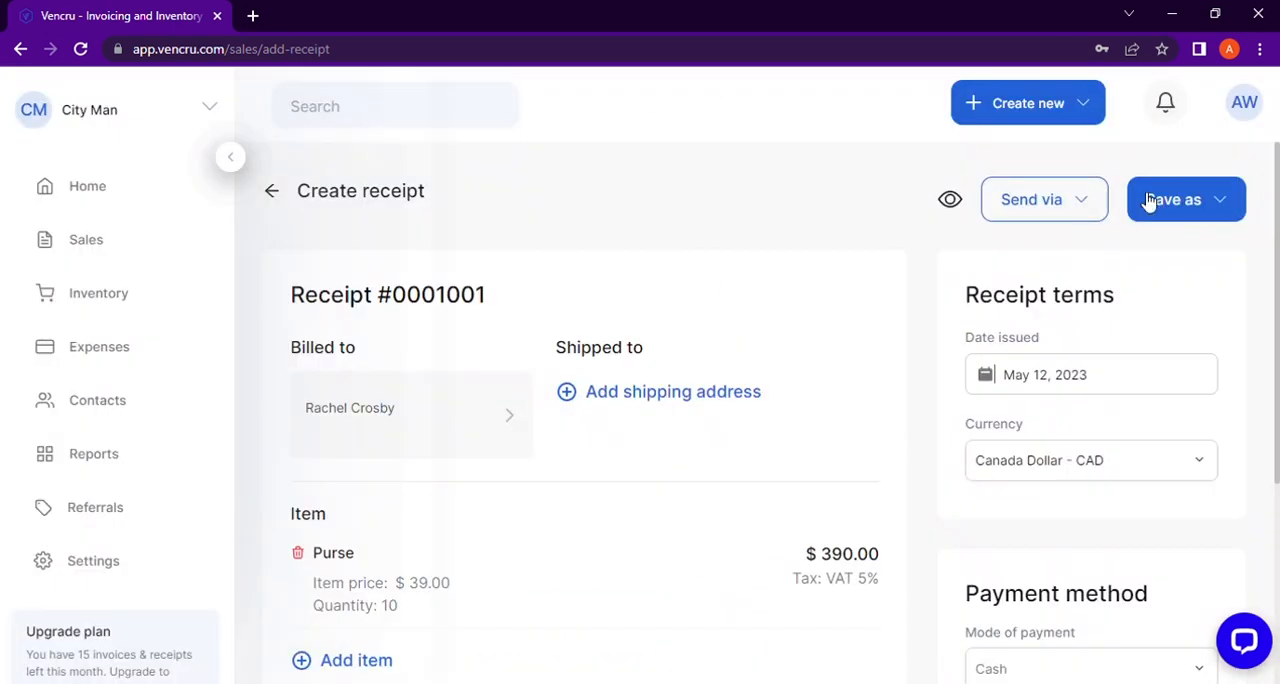
Step: Check the sending options, save the document as a receipt, and return to the sales transactions
click(1086, 203)
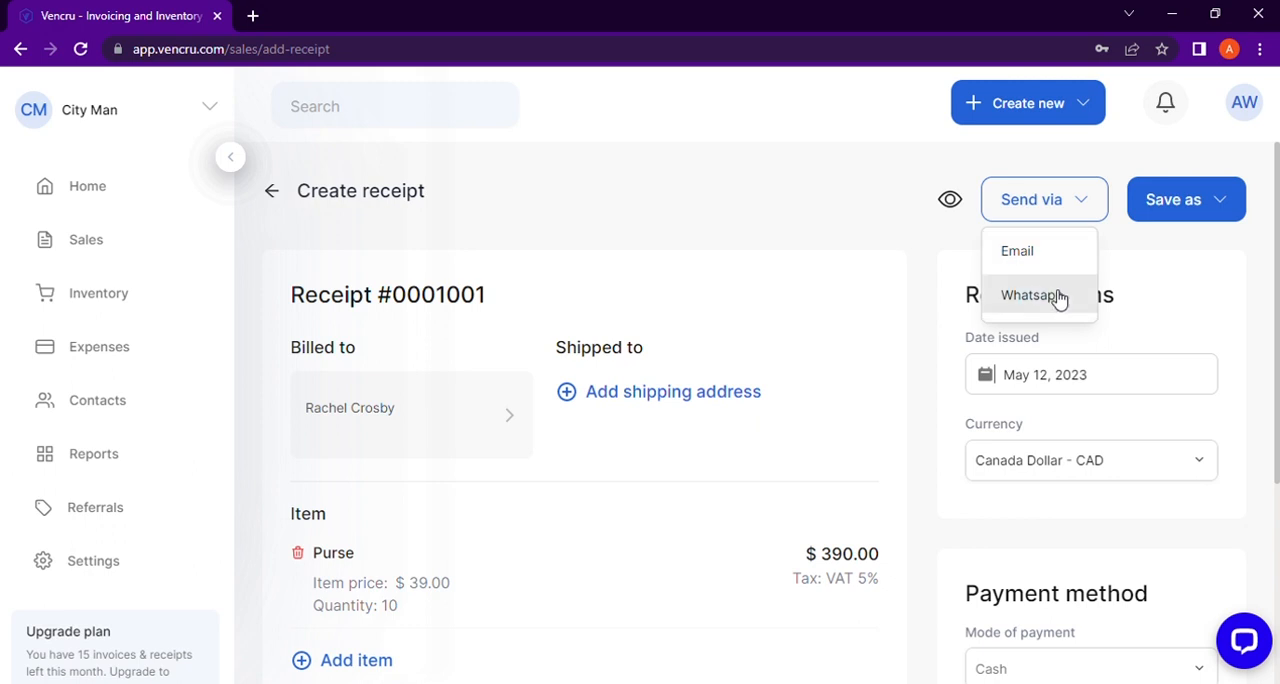
click(1200, 197)
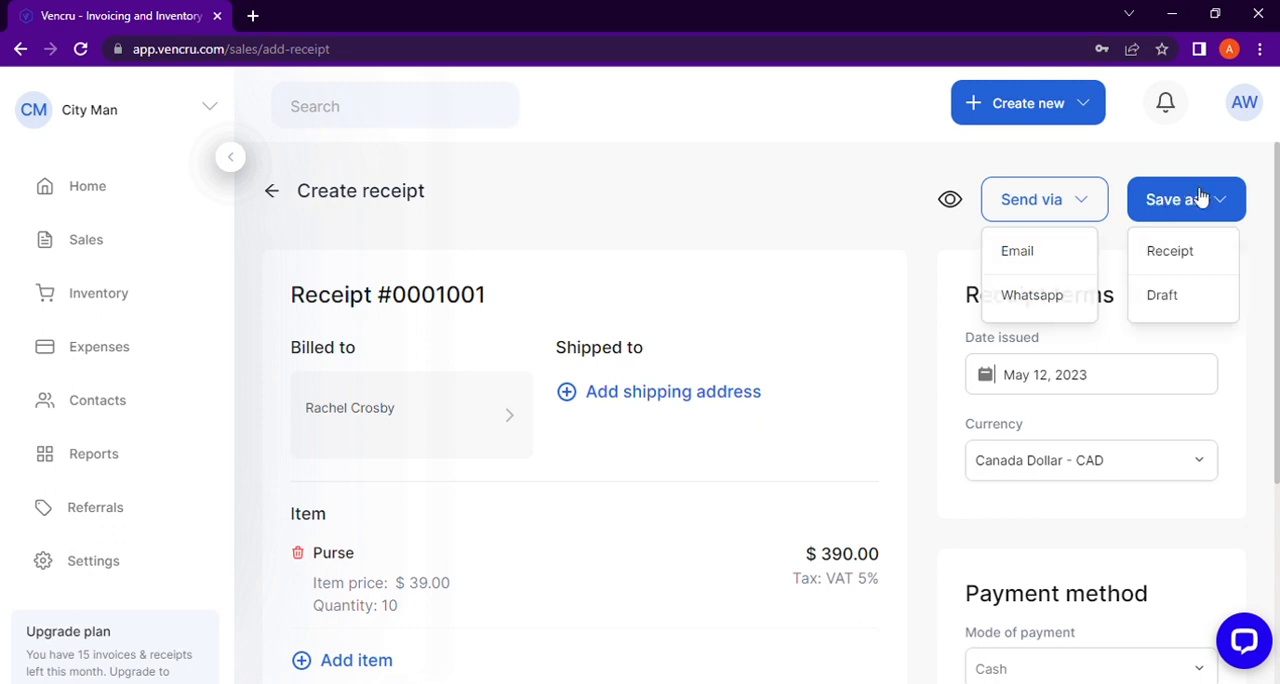
click(1177, 262)
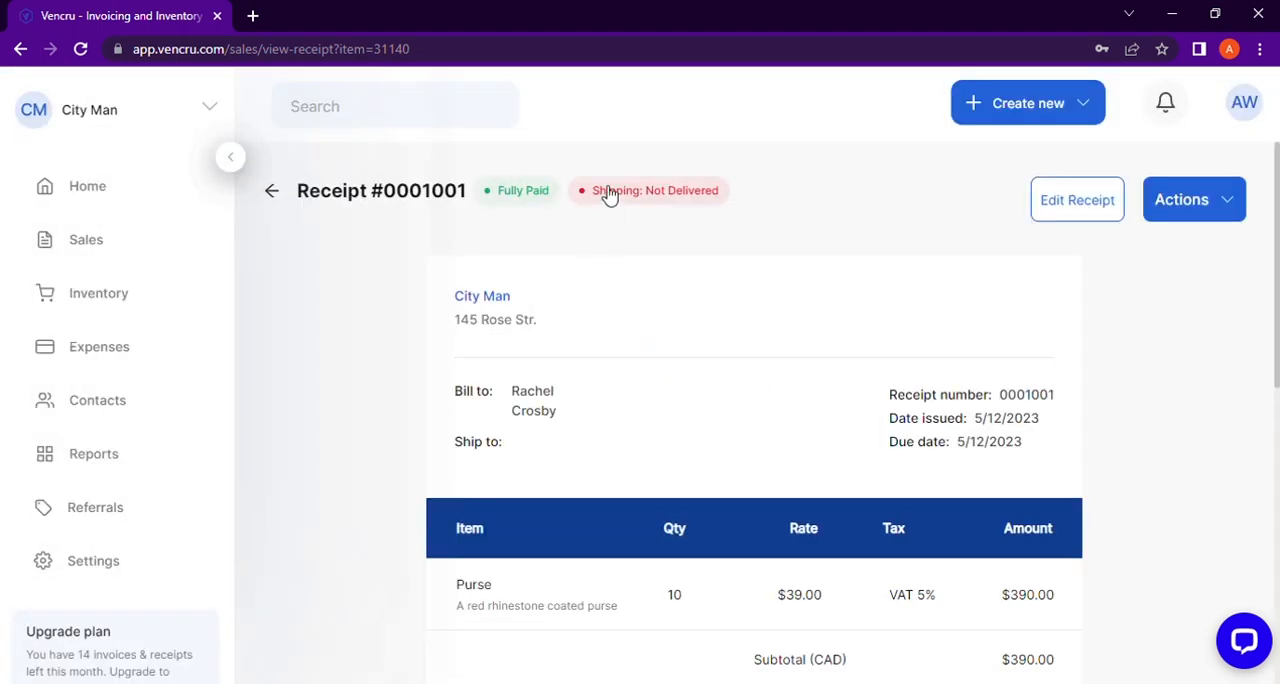
click(103, 250)
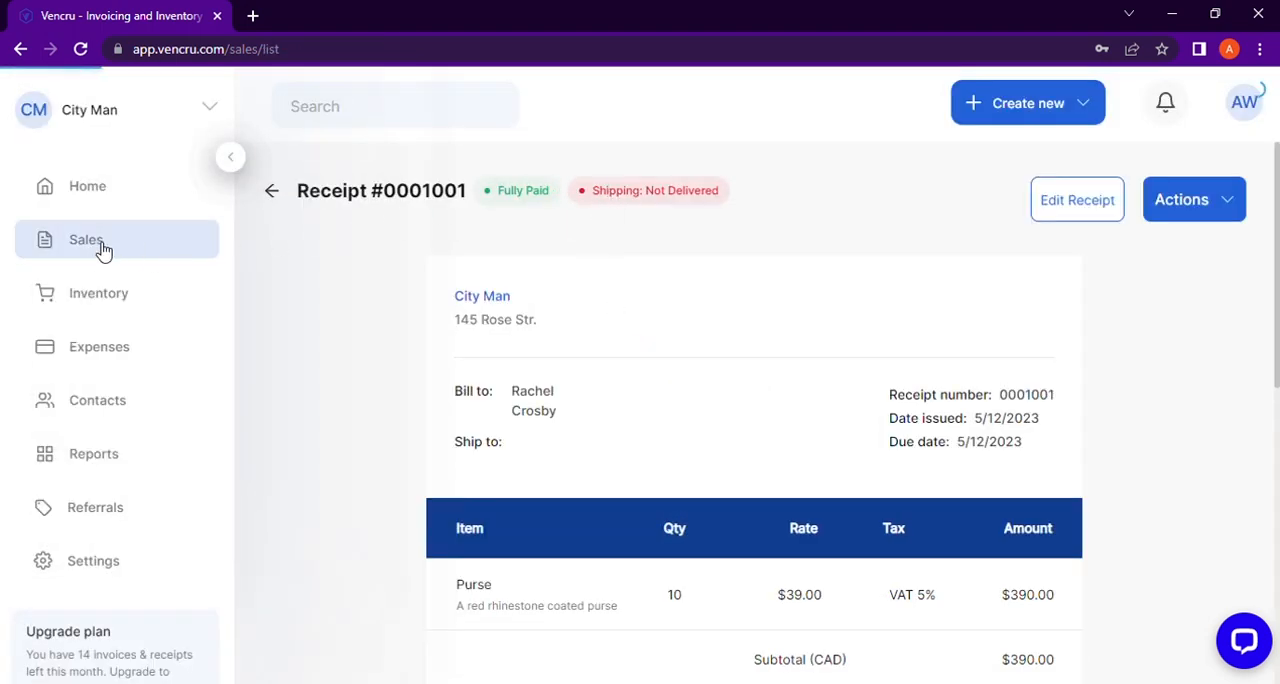